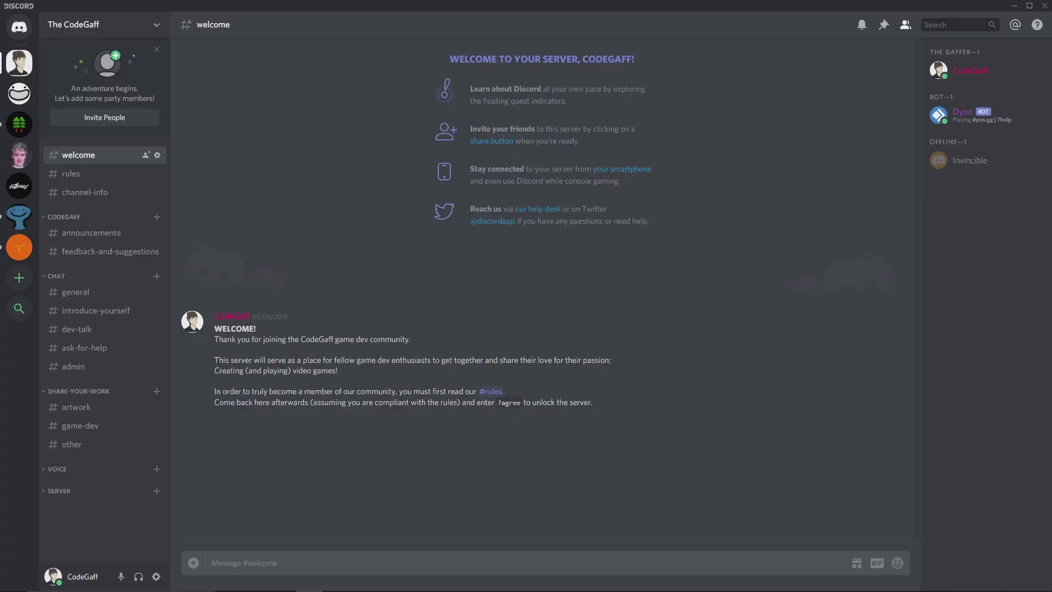
Open #dev-talk and scroll back through the earlier discussion
click(97, 330)
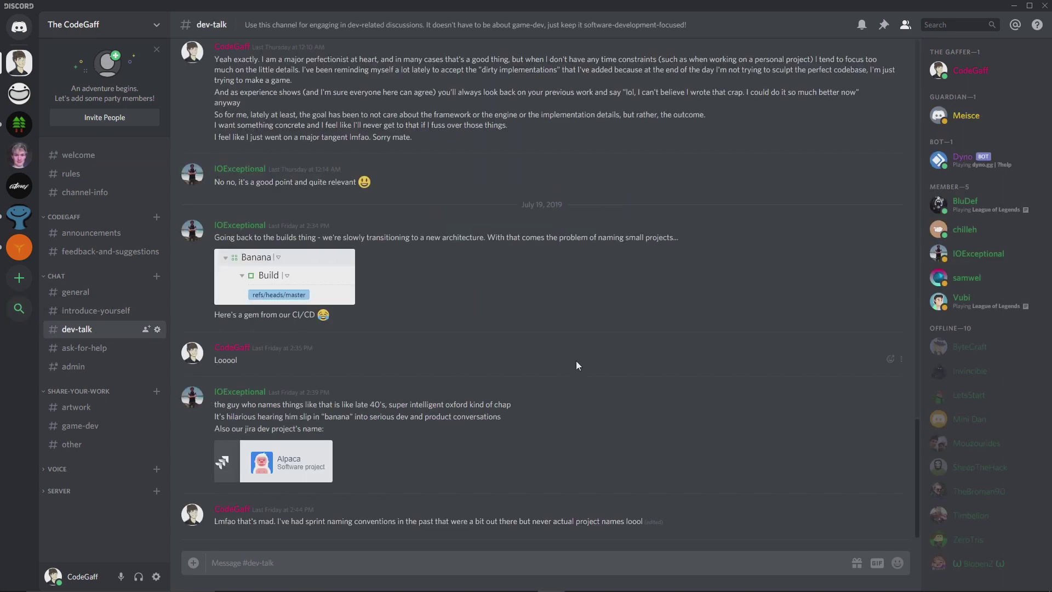
scroll(576, 360, up, 4)
scroll(579, 361, up, 12)
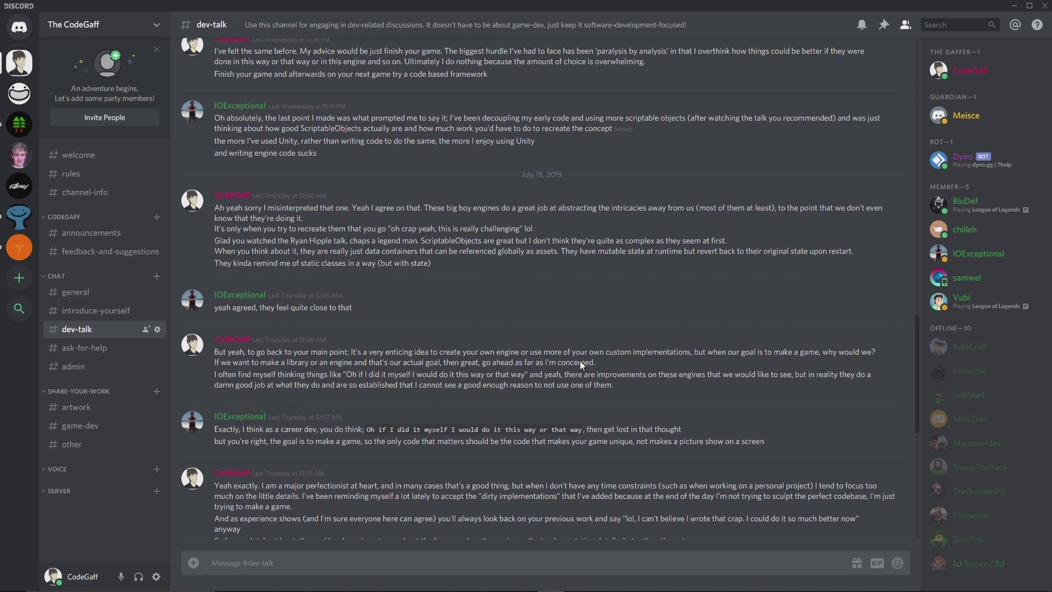
scroll(581, 360, up, 10)
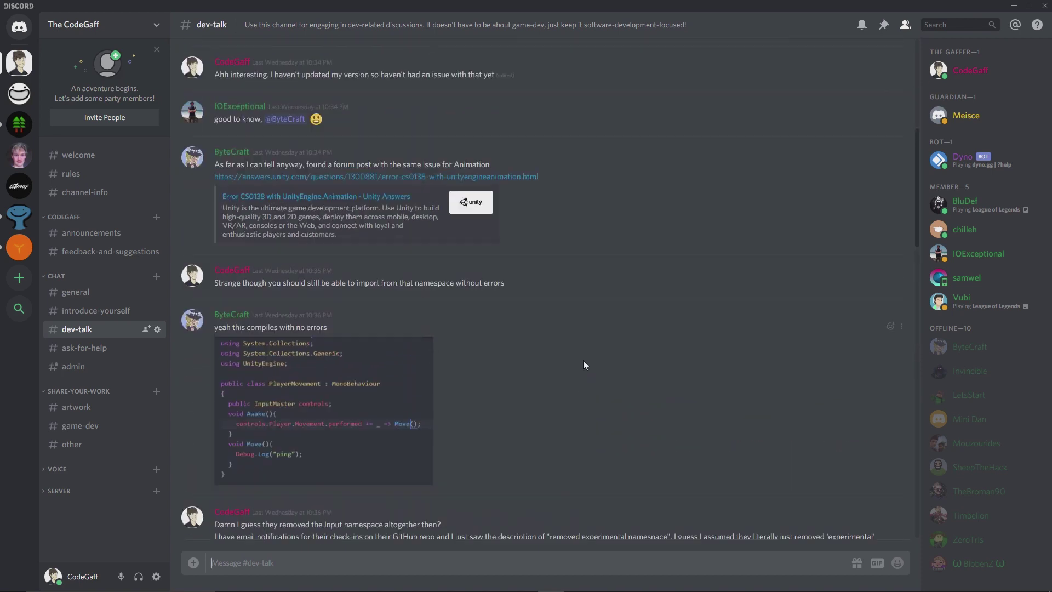
scroll(585, 363, up, 3)
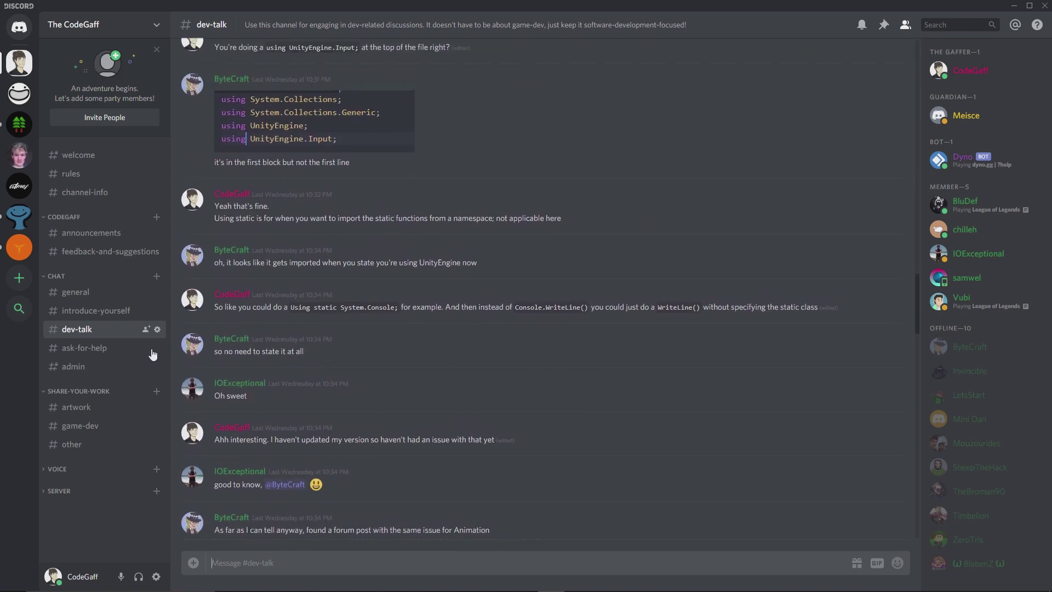
Open #introduce-yourself and scroll up through members' introductions
click(90, 310)
scroll(679, 356, up, 6)
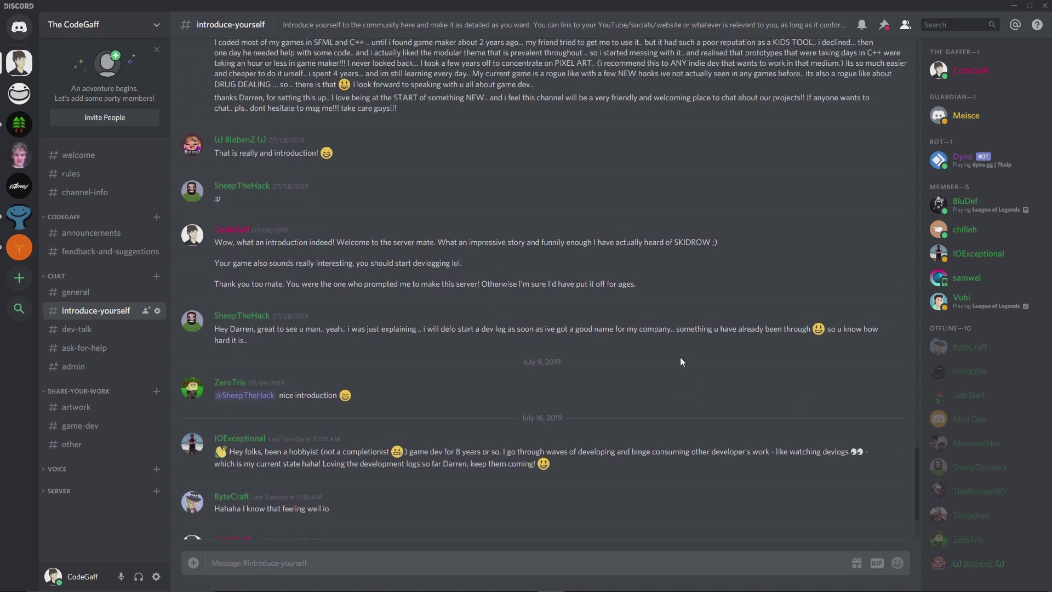
scroll(683, 357, up, 7)
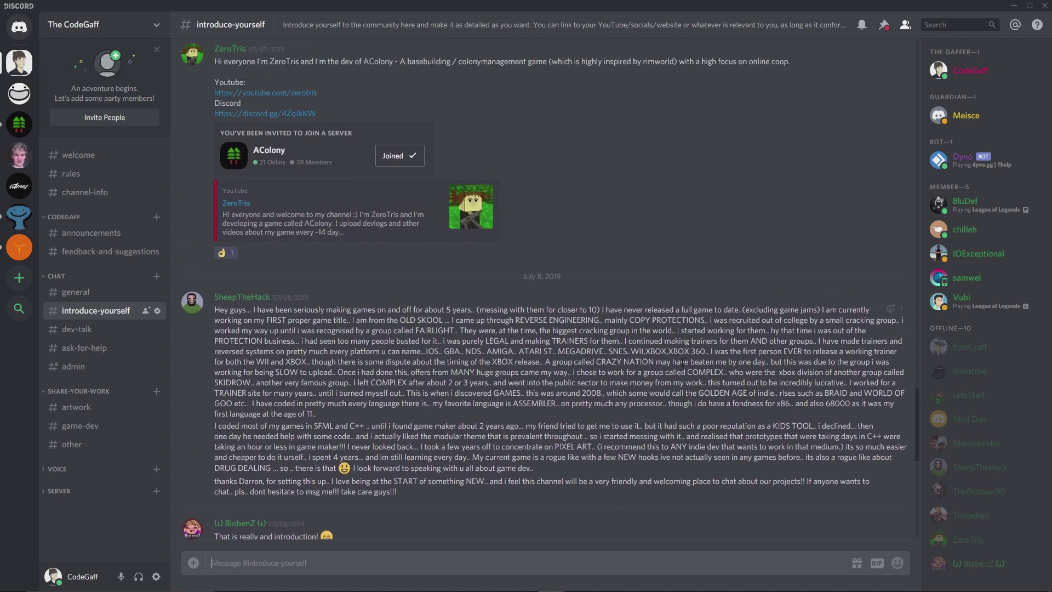
scroll(683, 358, up, 8)
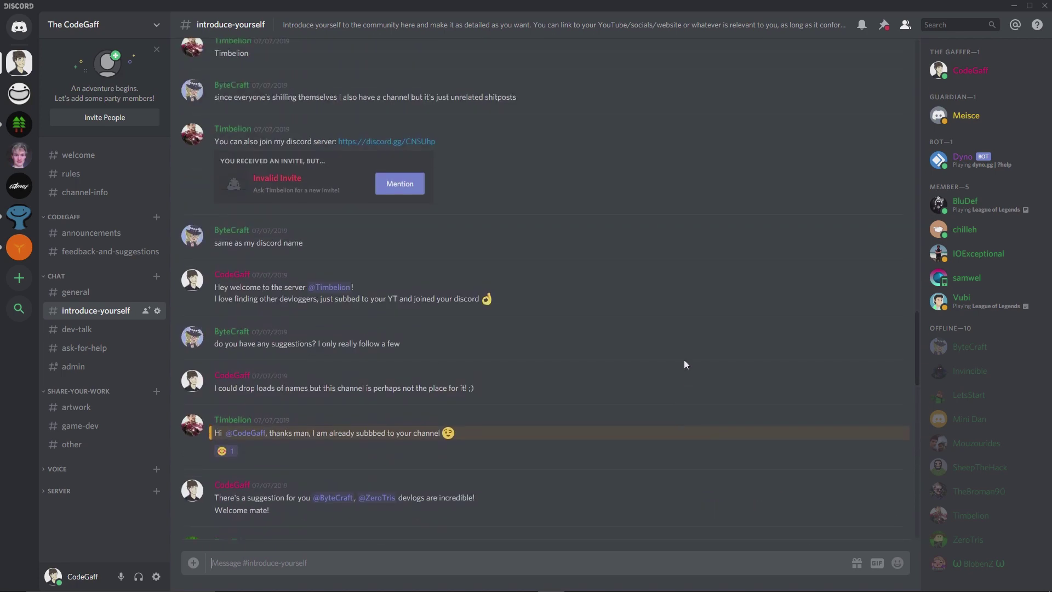
scroll(684, 359, up, 8)
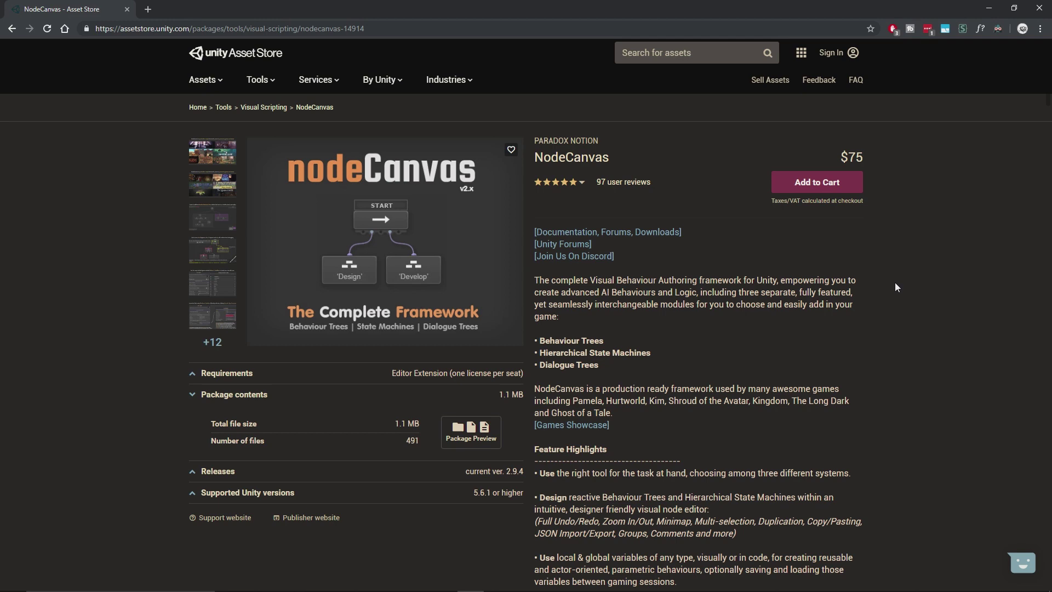
Scroll the NodeCanvas feature list and highlight the Sub-Trees/Sub-State Machines and Full Source Code Included lines
scroll(895, 283, down, 5)
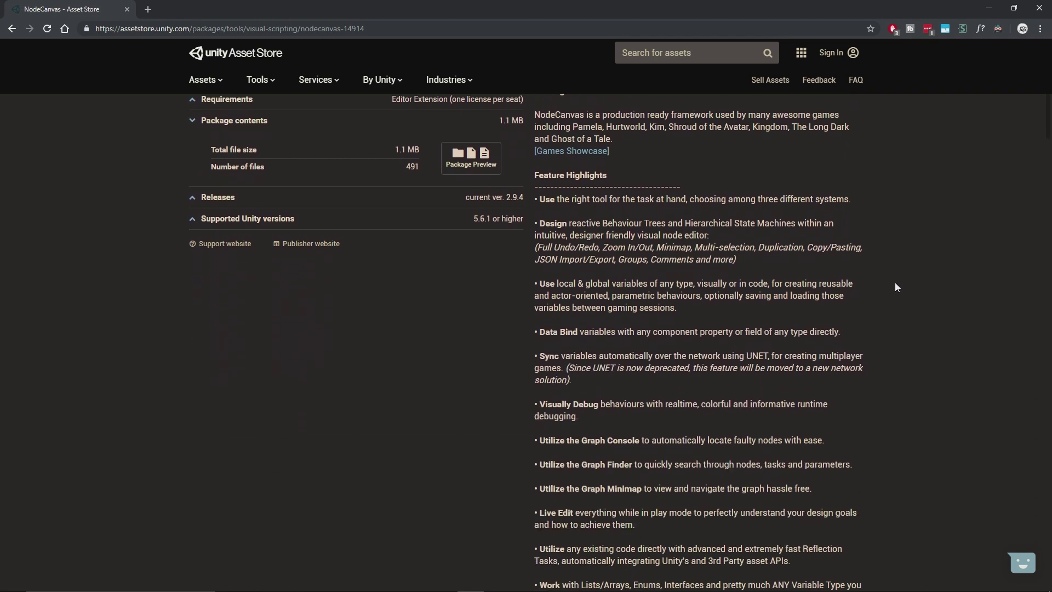
scroll(892, 275, down, 4)
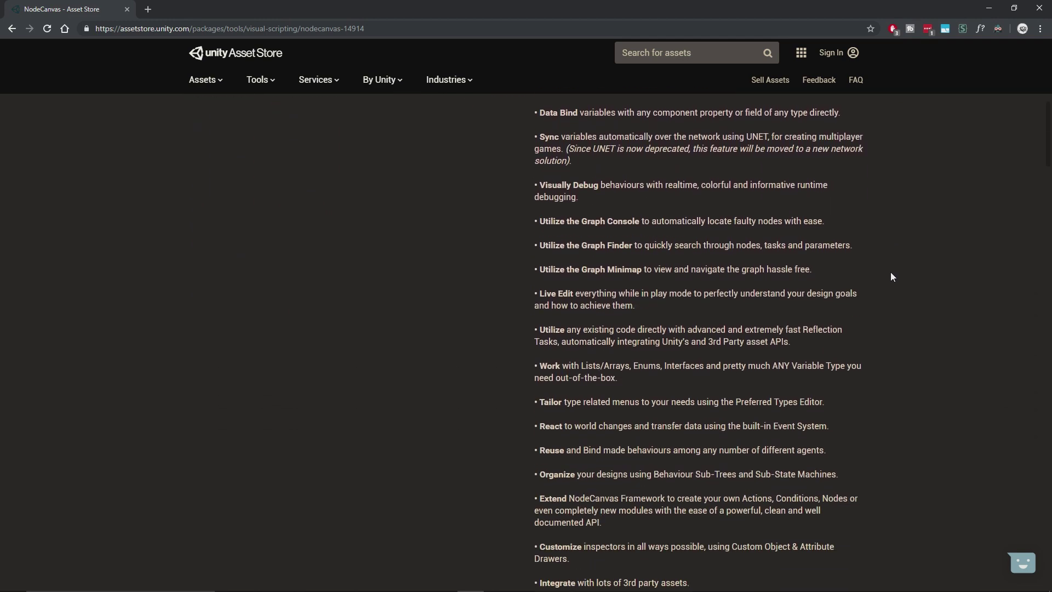
drag(837, 475, 538, 474)
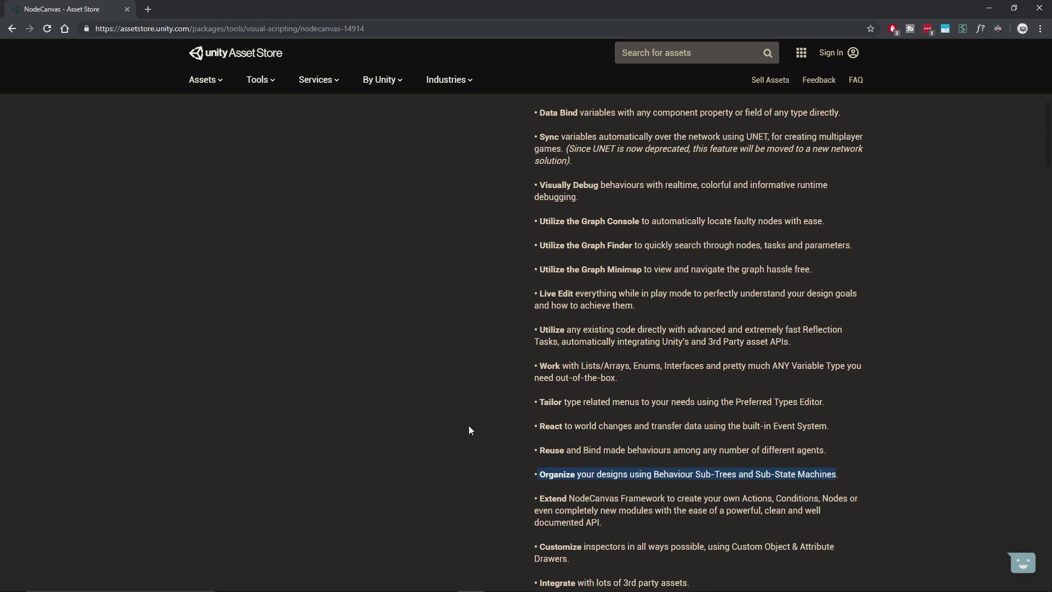
scroll(471, 425, down, 2)
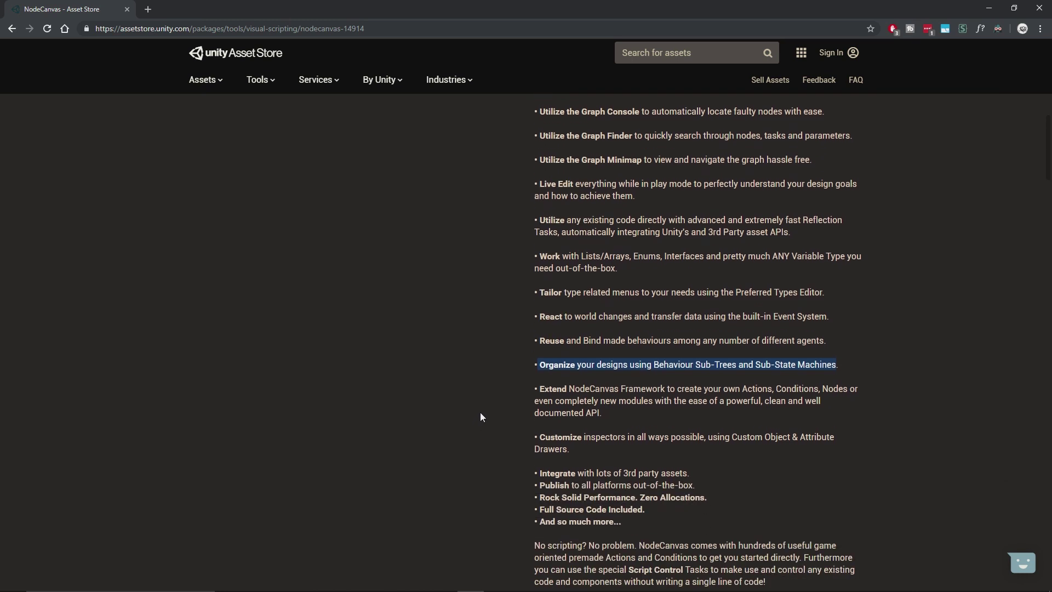
drag(647, 509, 490, 507)
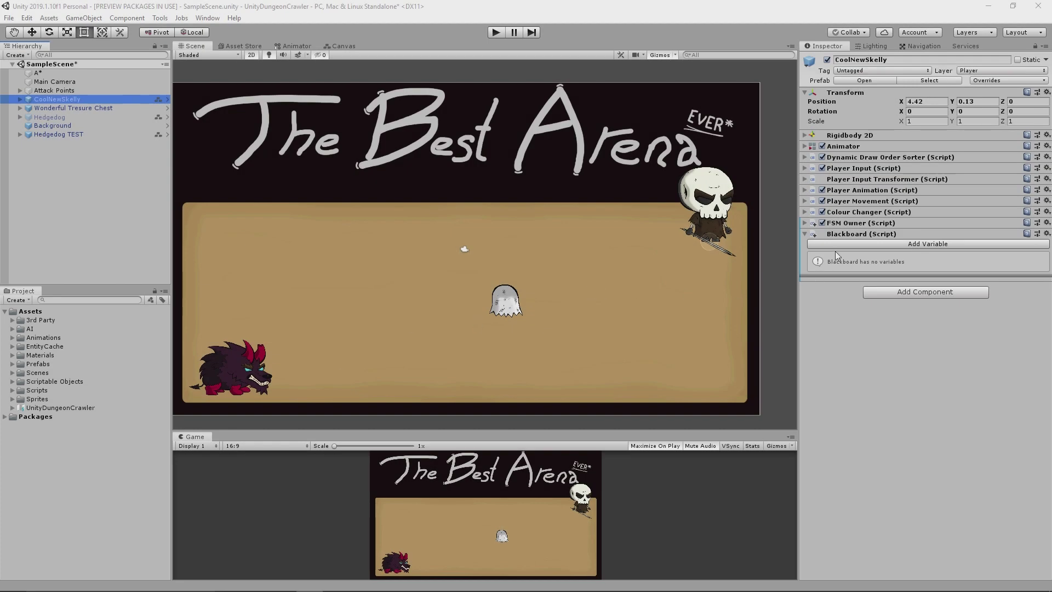
click(839, 246)
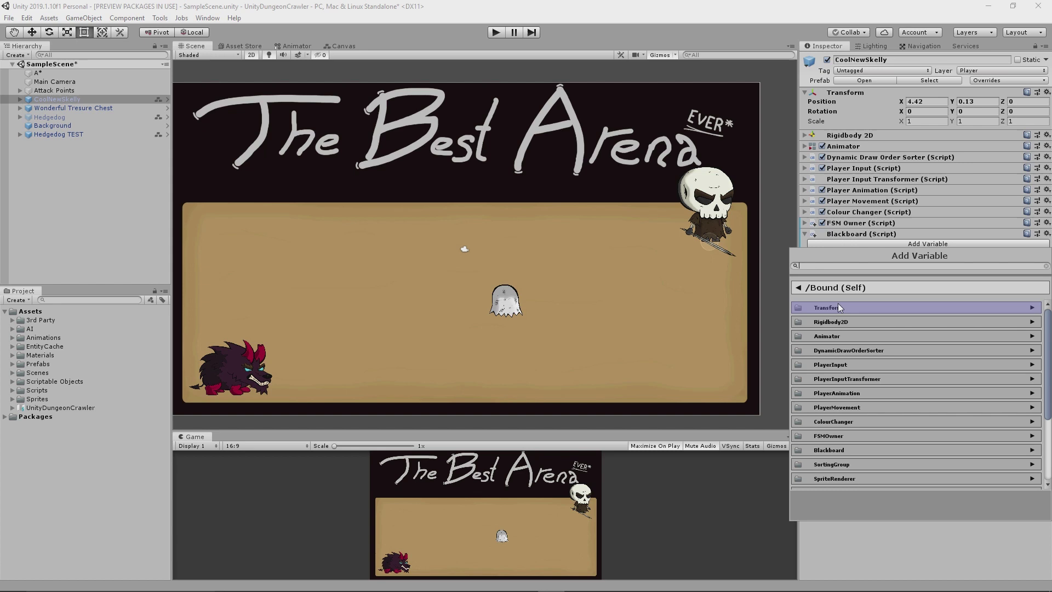
click(844, 393)
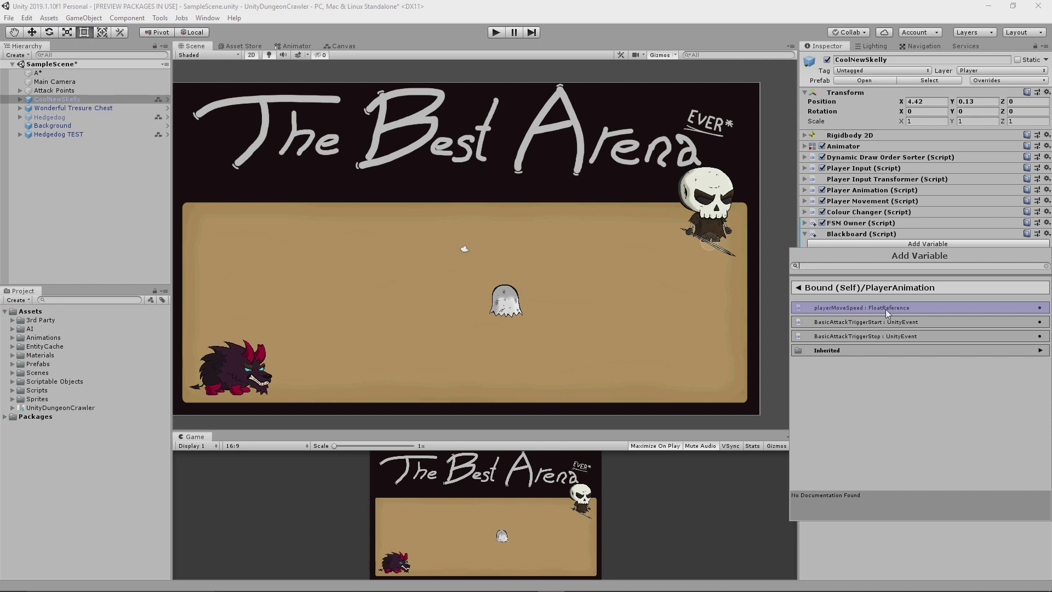
click(860, 540)
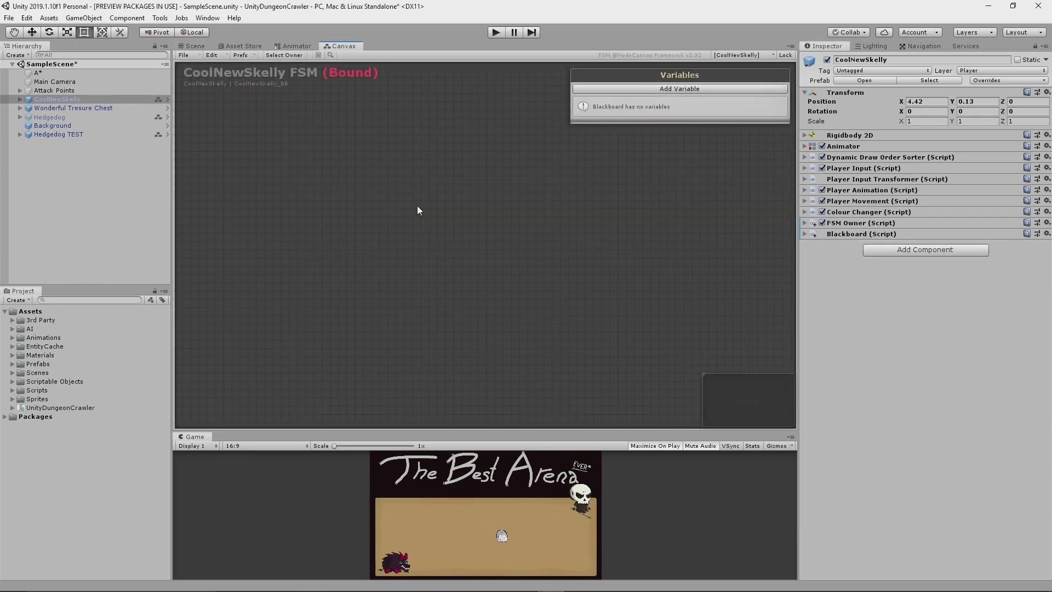
Add a nested BehaviourTree state as the START node of CoolNewSkelly's FSM
right_click(417, 205)
click(471, 304)
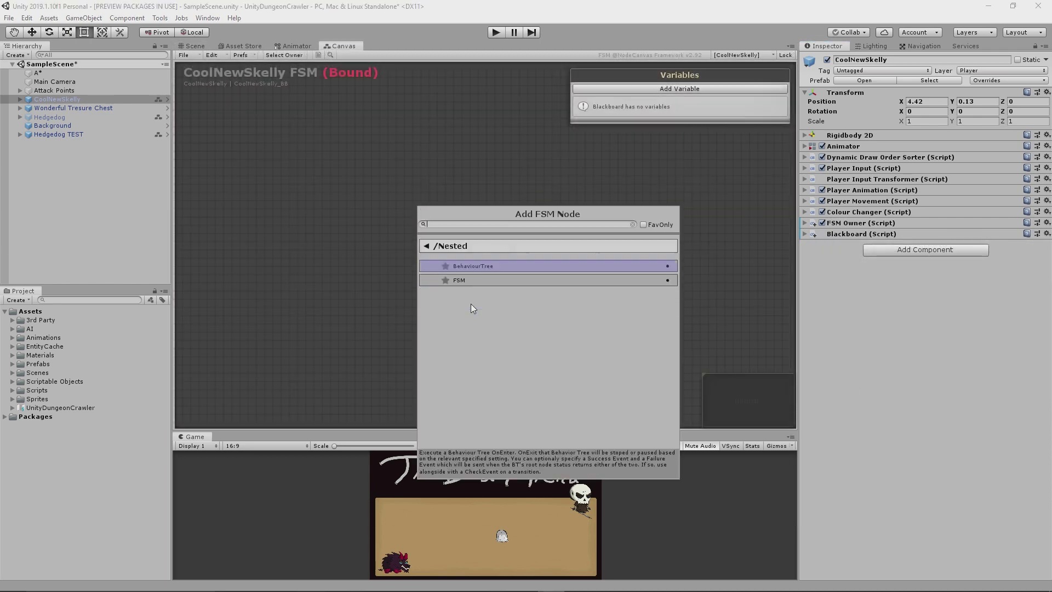
click(484, 265)
Add a nested FSM state and place it beside the START node
right_click(546, 247)
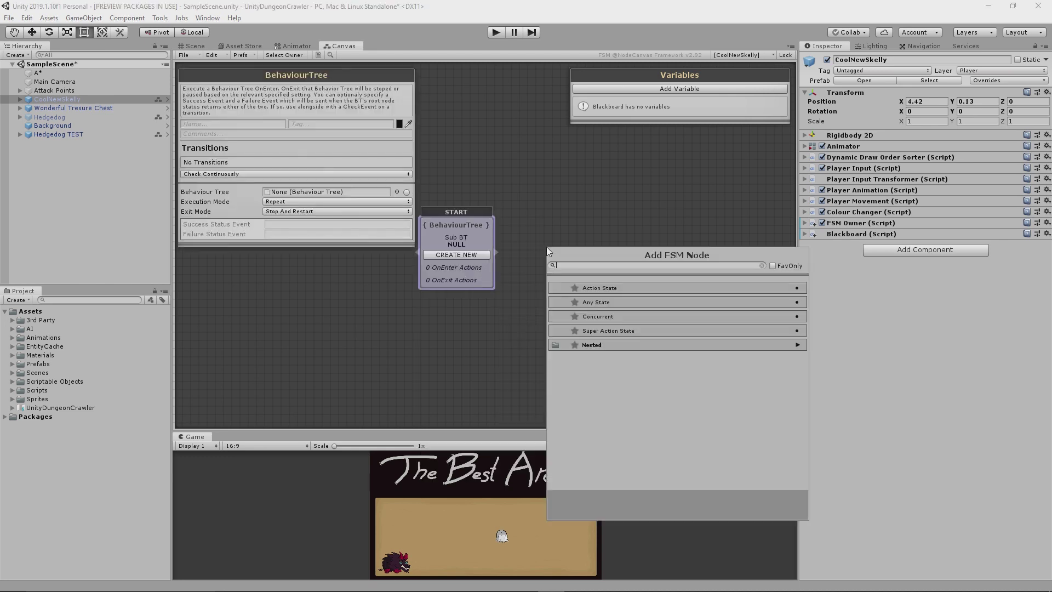
click(583, 343)
click(592, 318)
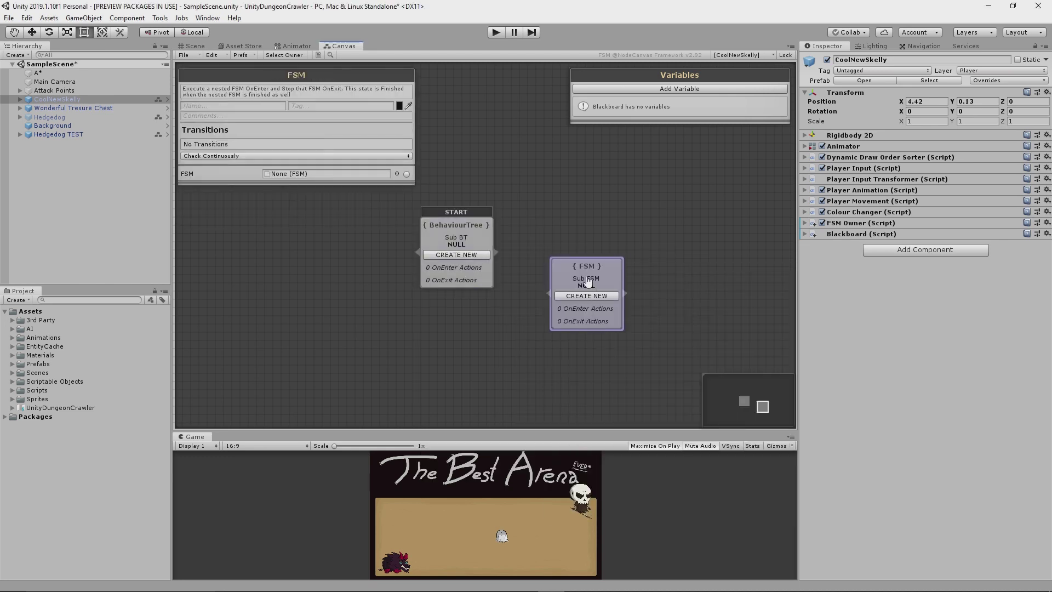
drag(588, 281, 554, 240)
click(485, 314)
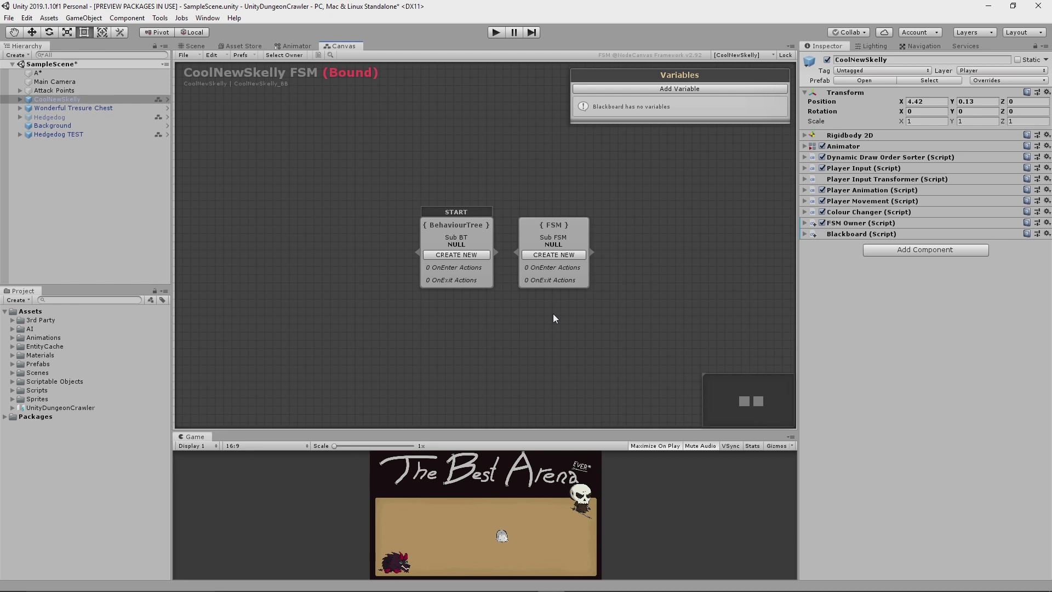
Delete the nested FSM and BehaviourTree START states, then centre HedgedogFSM's Idle and Combat states
click(543, 279)
key(Delete)
click(459, 274)
key(Delete)
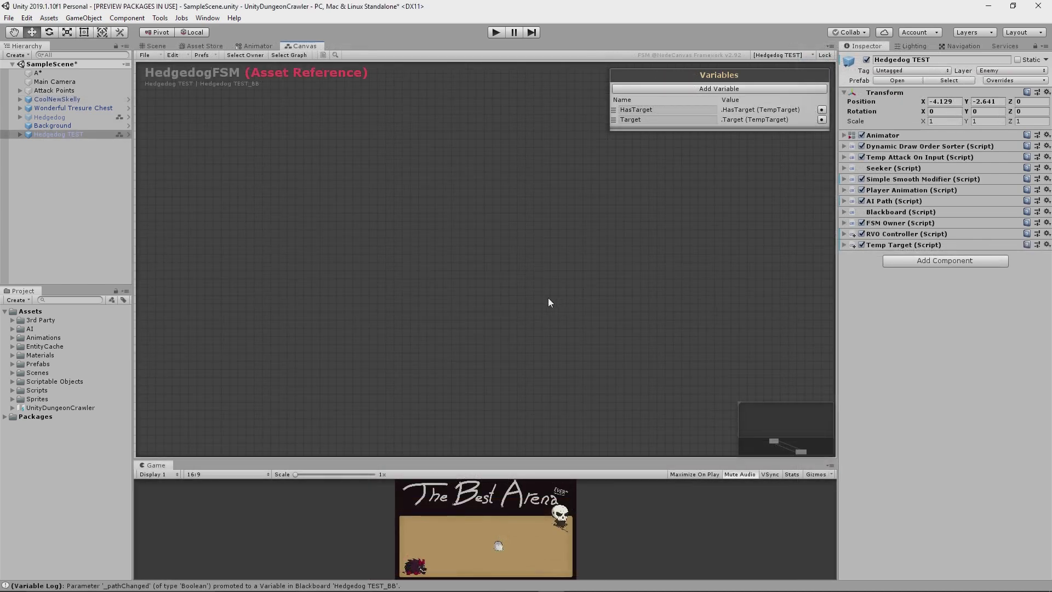
click(786, 448)
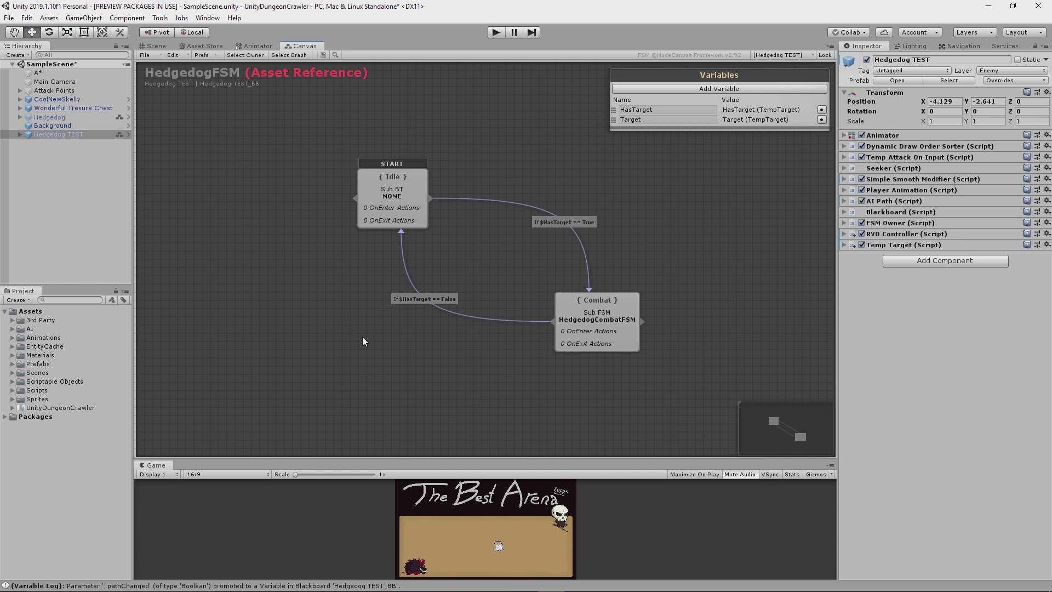
middle_drag(299, 287, 329, 337)
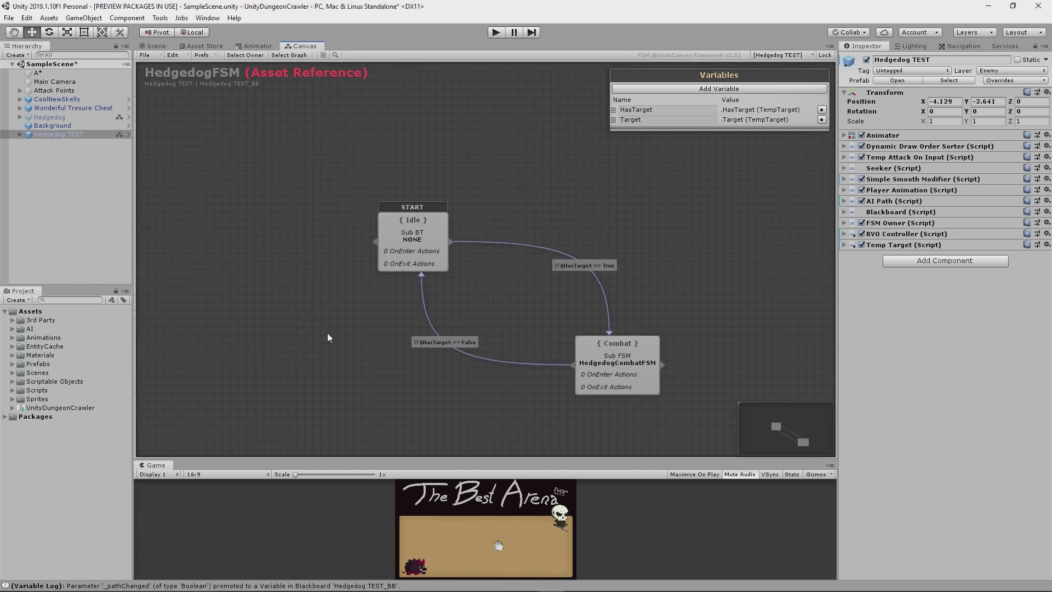
double_click(412, 246)
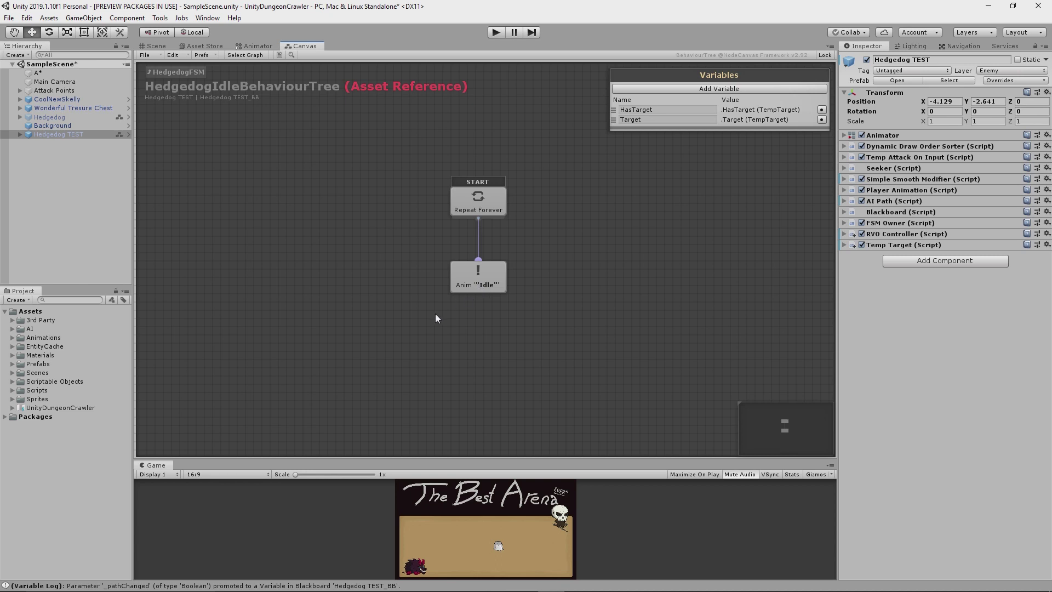
click(178, 71)
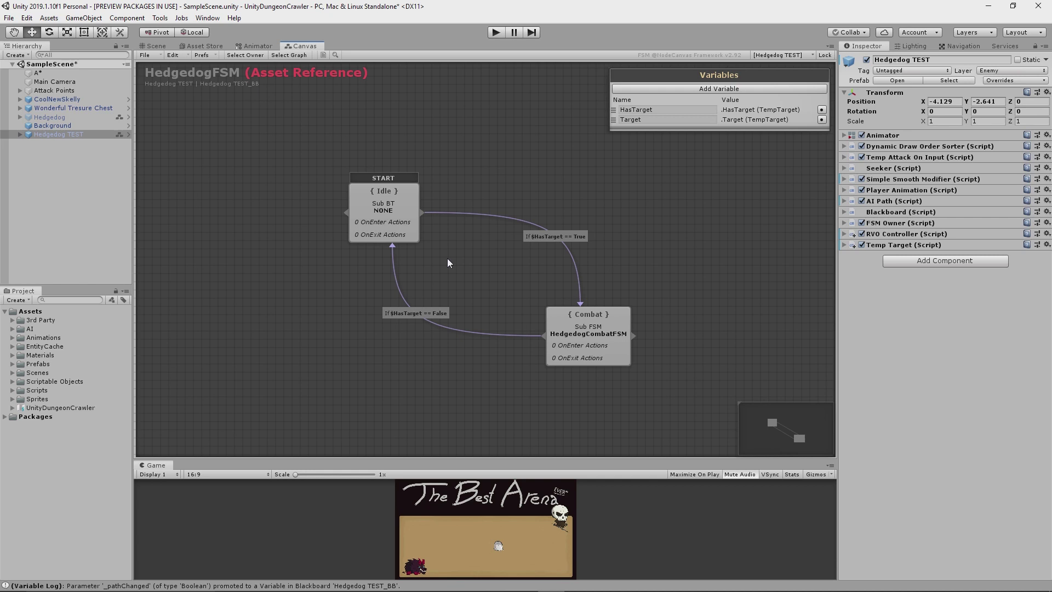
Open Combat's HedgedogCombatFSM sub-graph and review the Move to Combat Position state's settings
double_click(607, 356)
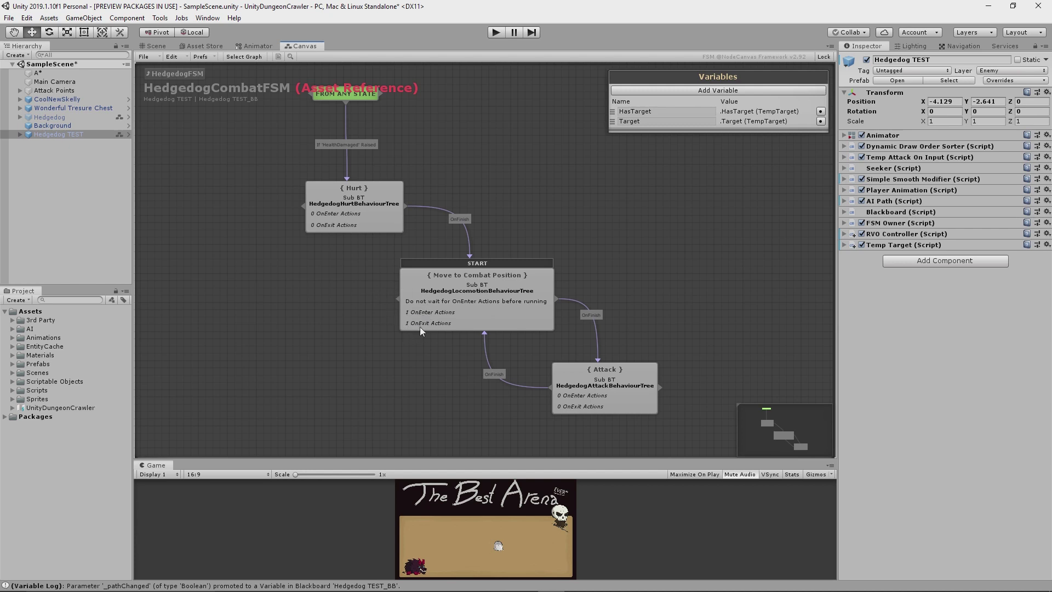
click(428, 315)
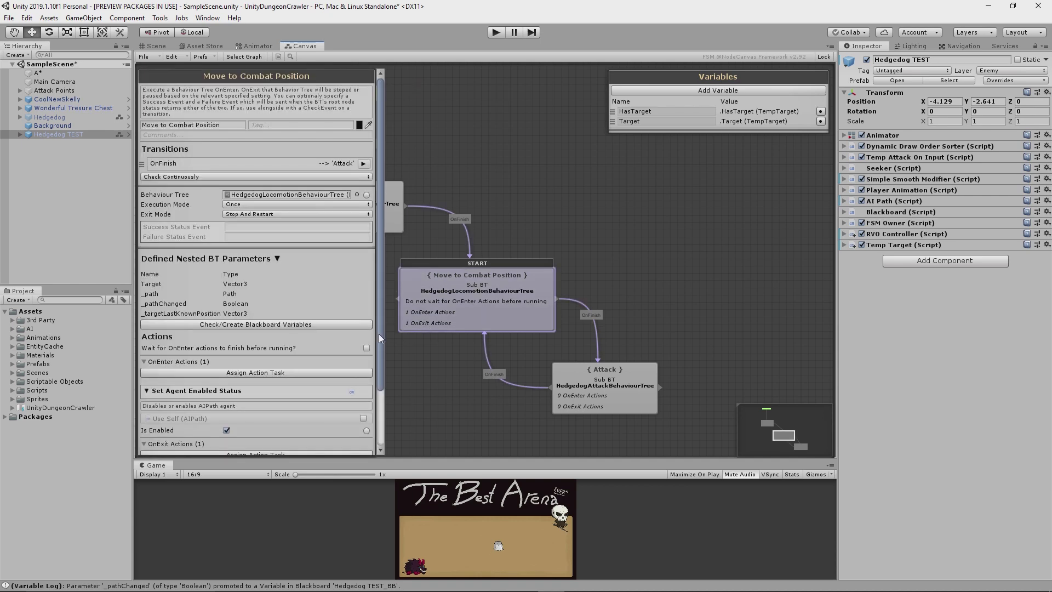
drag(379, 333, 385, 392)
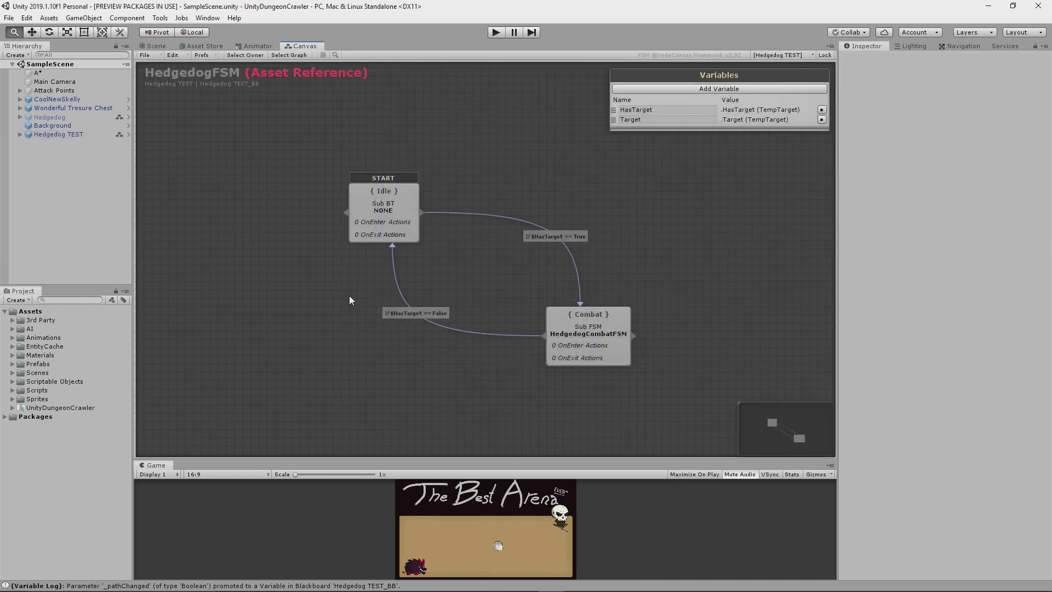
click(155, 47)
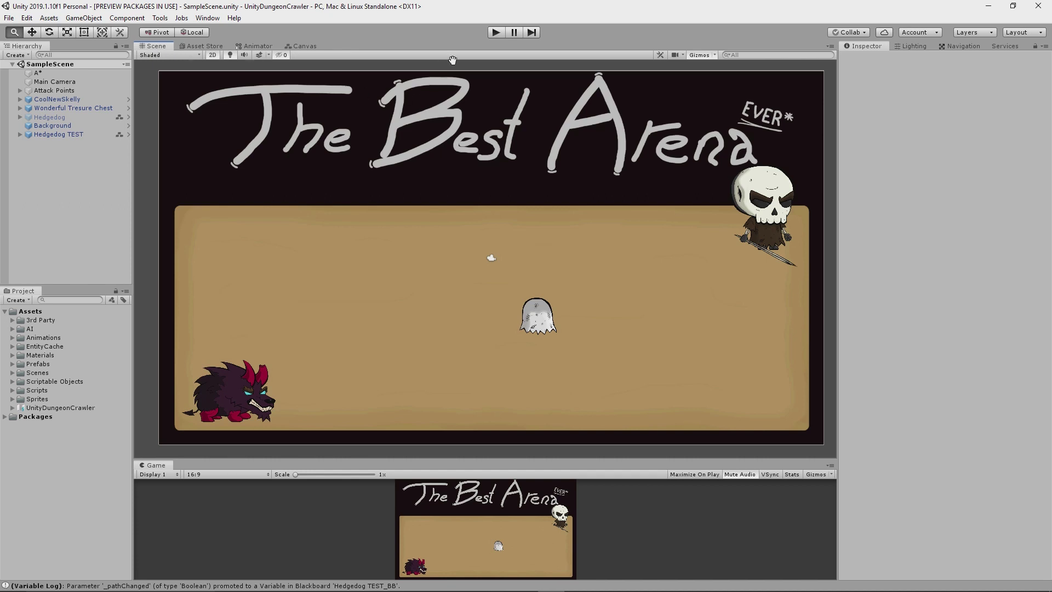
click(496, 33)
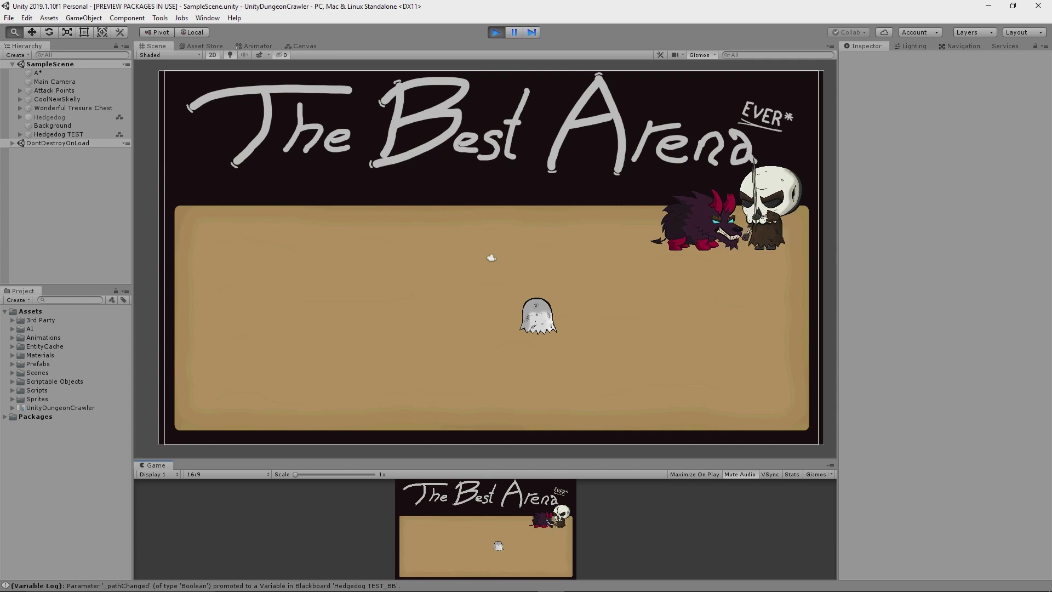
click(495, 33)
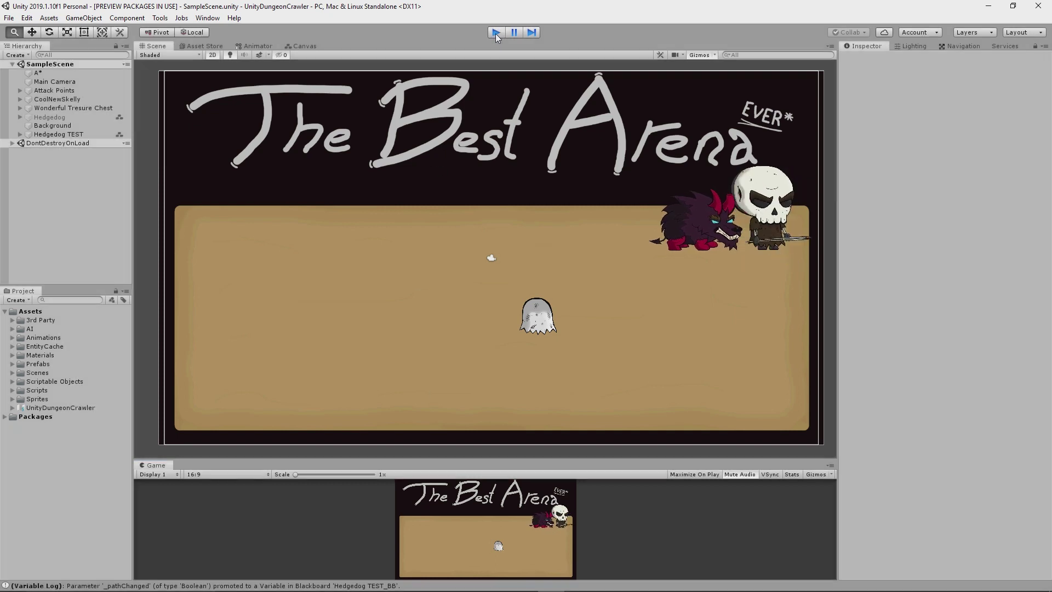
click(300, 46)
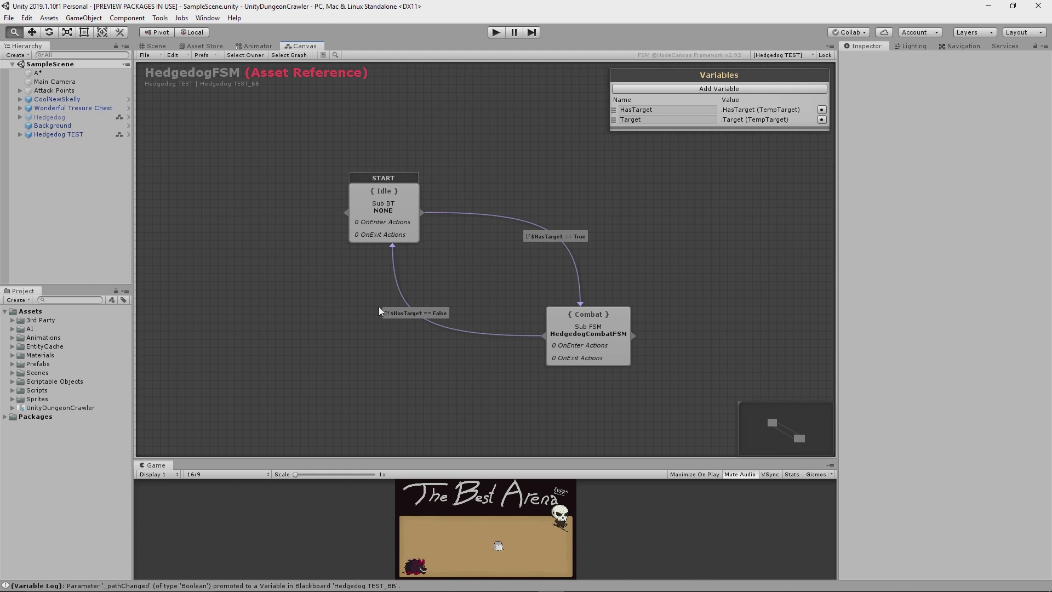
Enter the Combat sub-FSM, select the Attack state, and pan and recentre the HedgedogCombatFSM graph
double_click(600, 356)
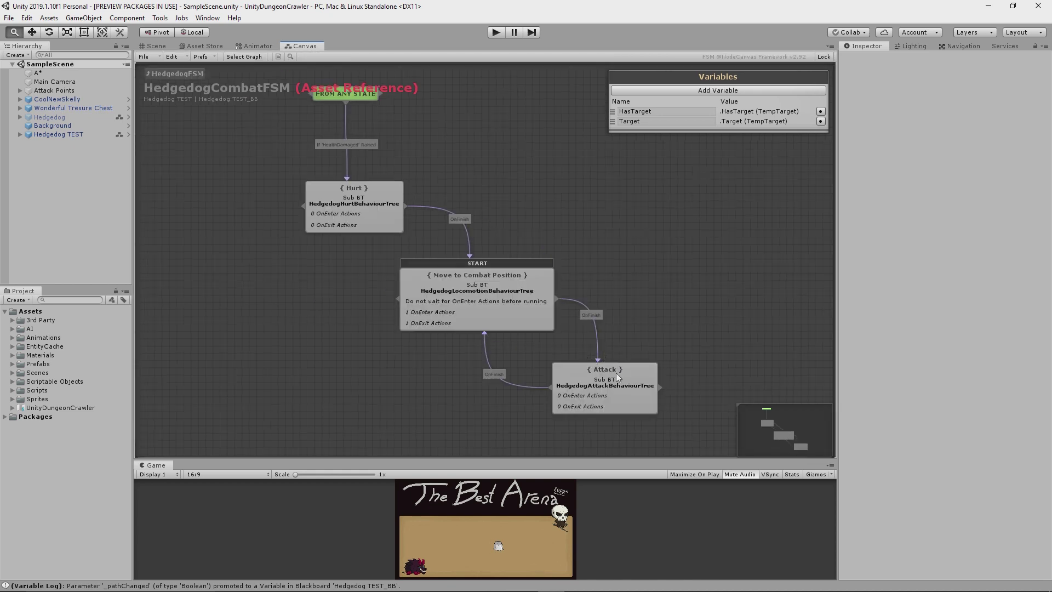
click(599, 382)
drag(630, 346, 689, 294)
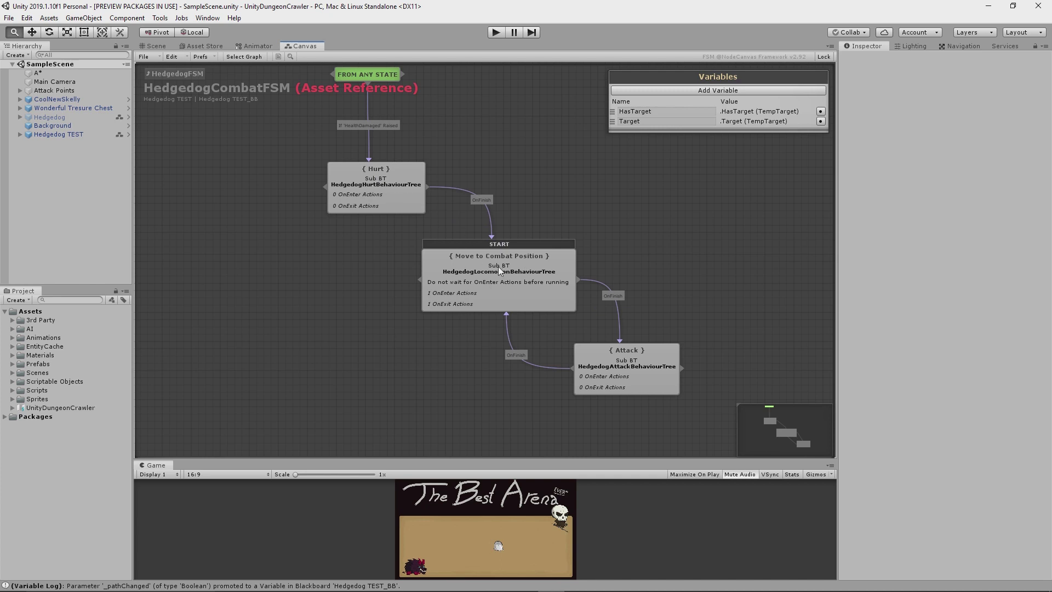
key(f)
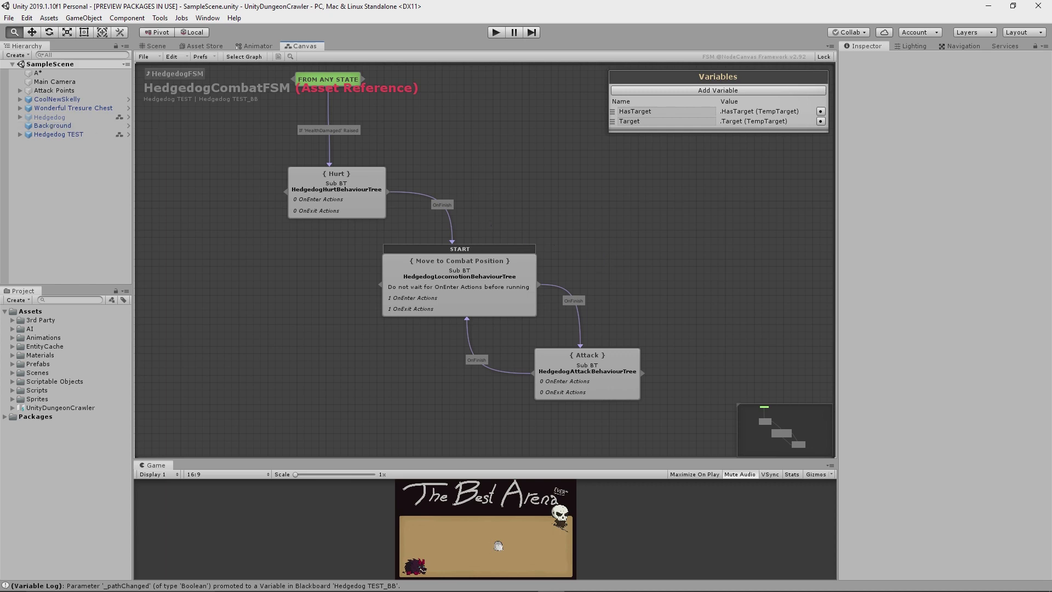
Add a Colour Changer component to CoolNewSkelly with a white Starting Colour
click(157, 45)
click(53, 100)
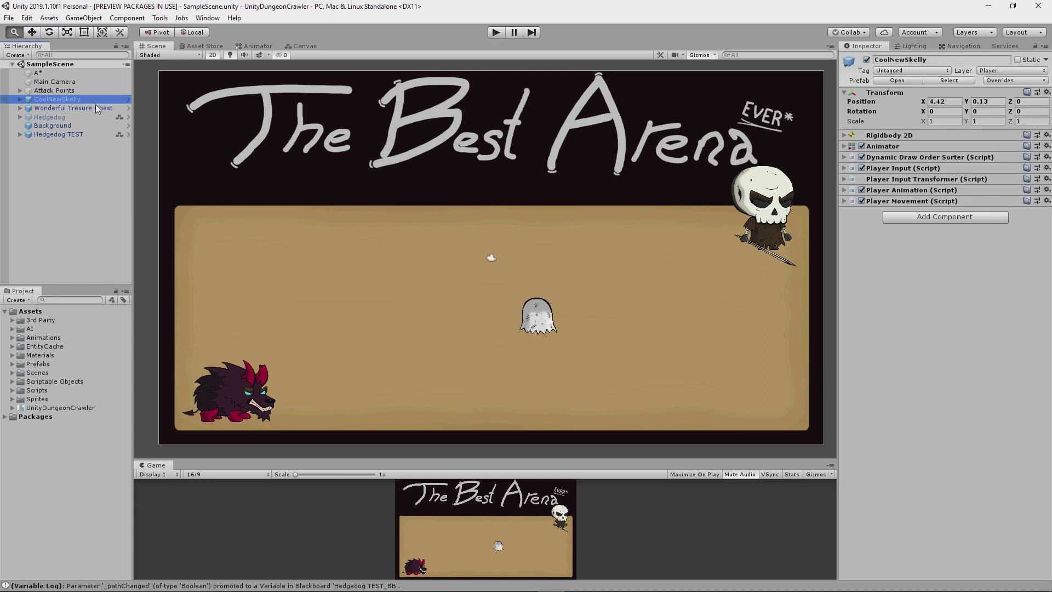
click(898, 218)
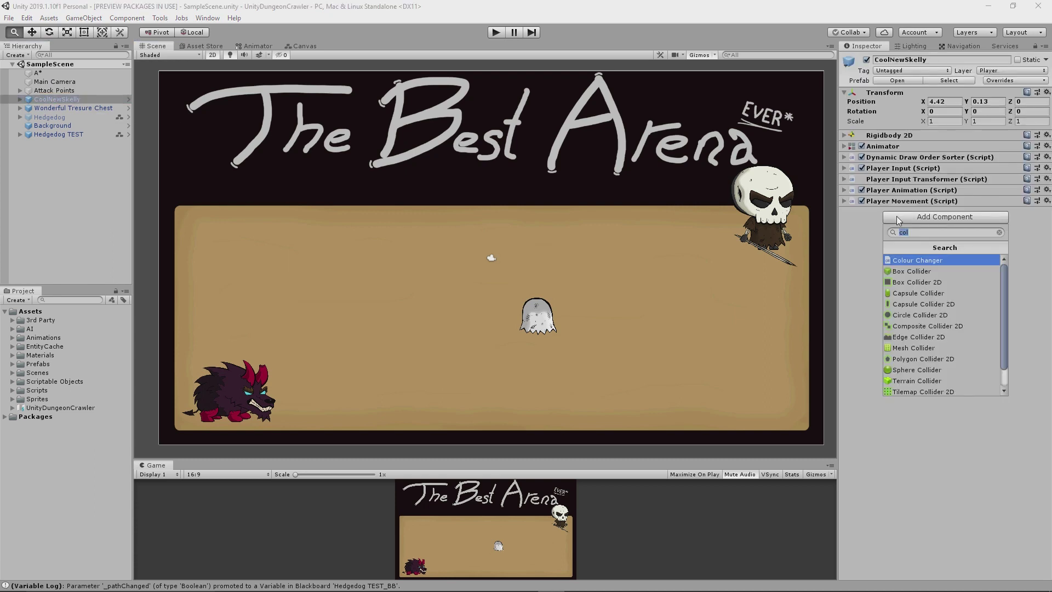
text(colou)
key(Return)
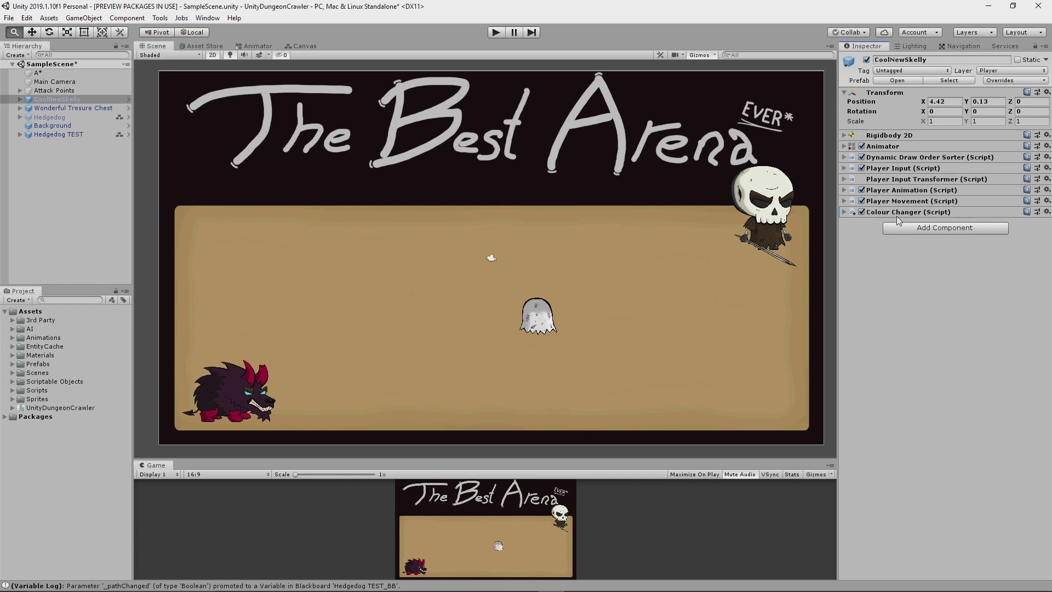
click(845, 213)
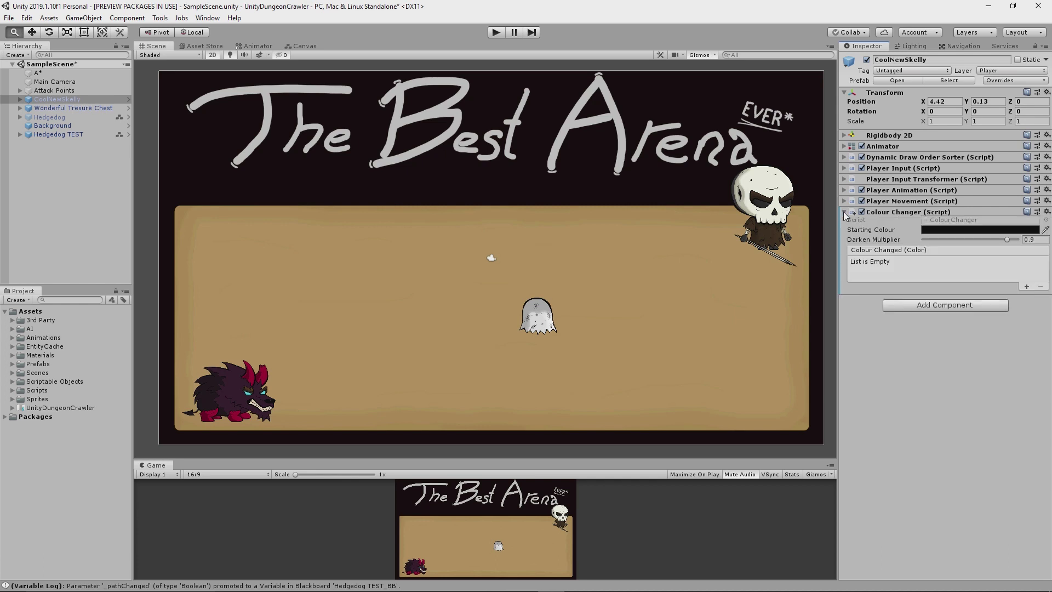
click(948, 229)
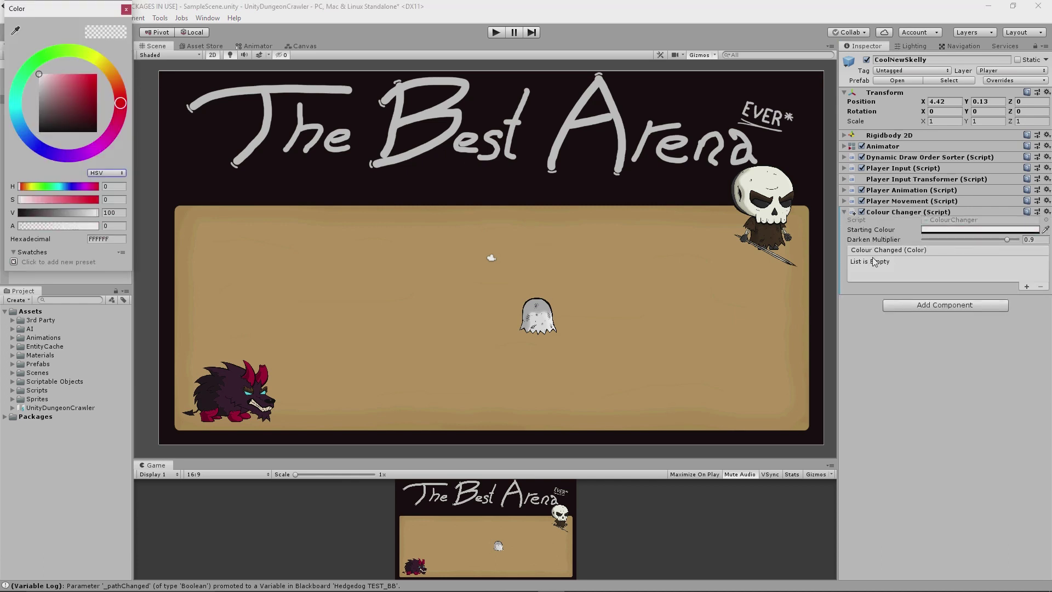
Make the Colour Changed event set the Head SpriteRenderer's color
click(1026, 286)
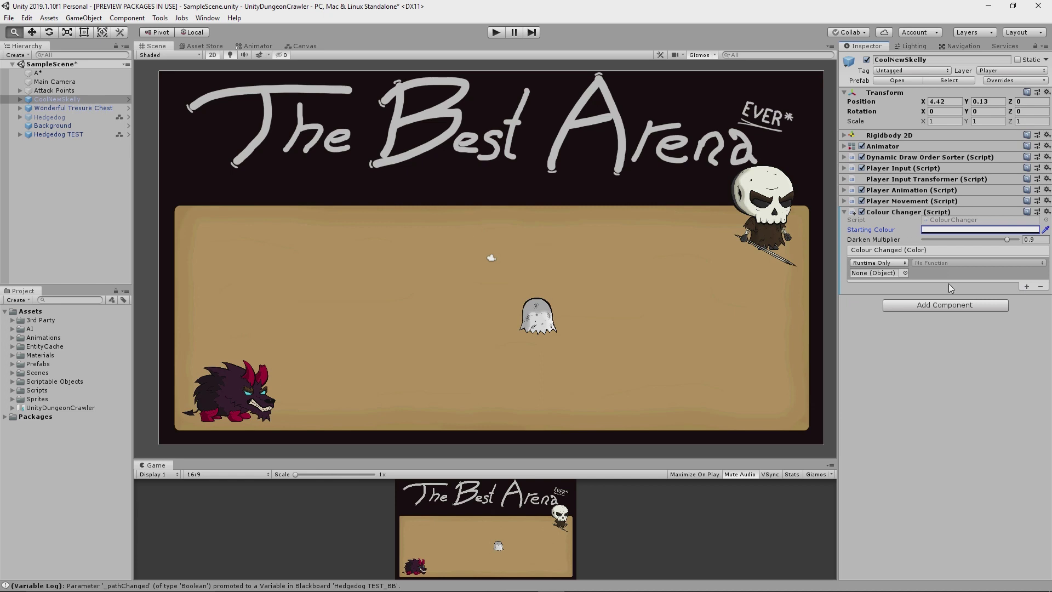
click(20, 100)
click(27, 107)
click(35, 117)
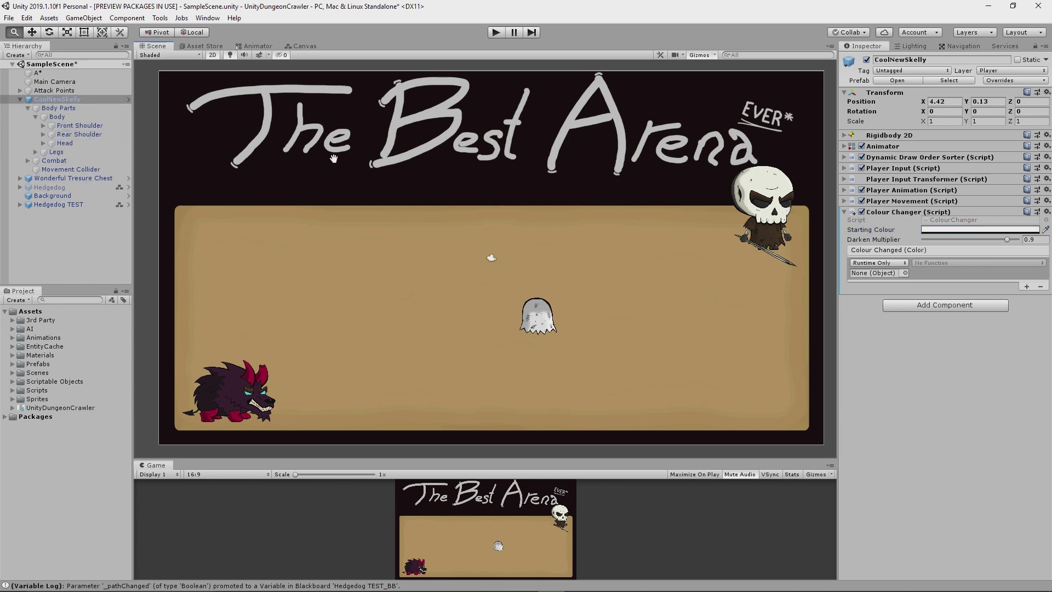
drag(64, 143, 874, 273)
click(977, 263)
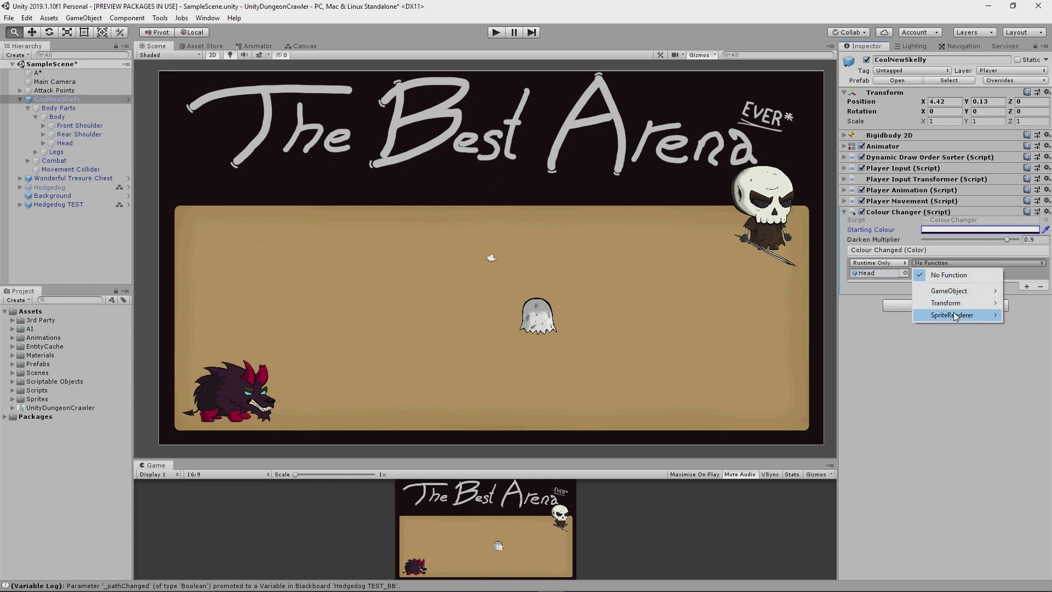
mouse_move(953, 316)
click(769, 34)
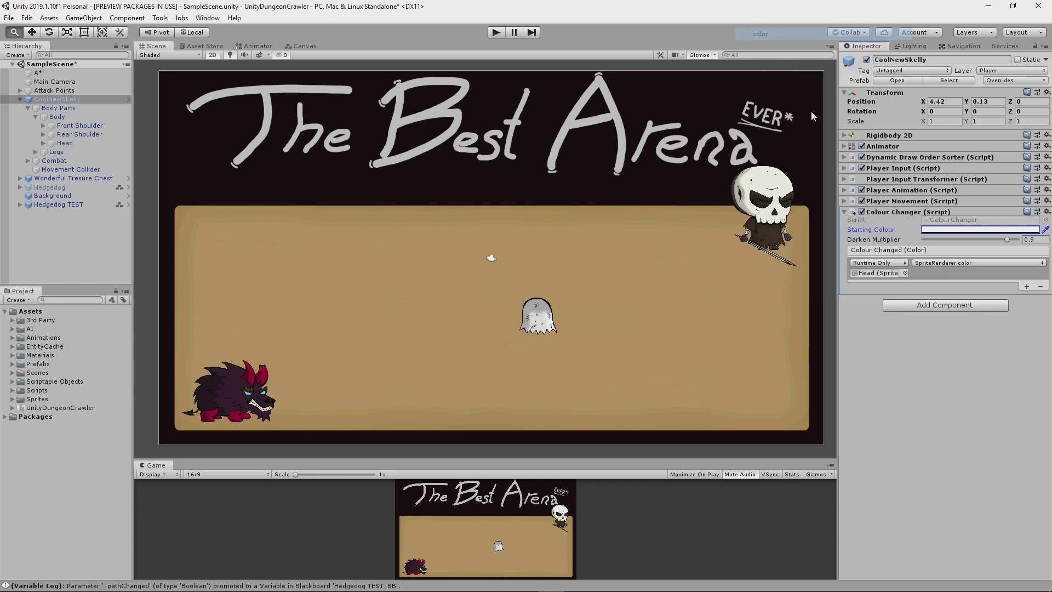
Have Combat's Health Damaged event call ColourChanger.DarkenColour on CoolNewSkelly
click(29, 108)
click(54, 117)
drag(57, 99, 876, 227)
click(977, 217)
click(846, 378)
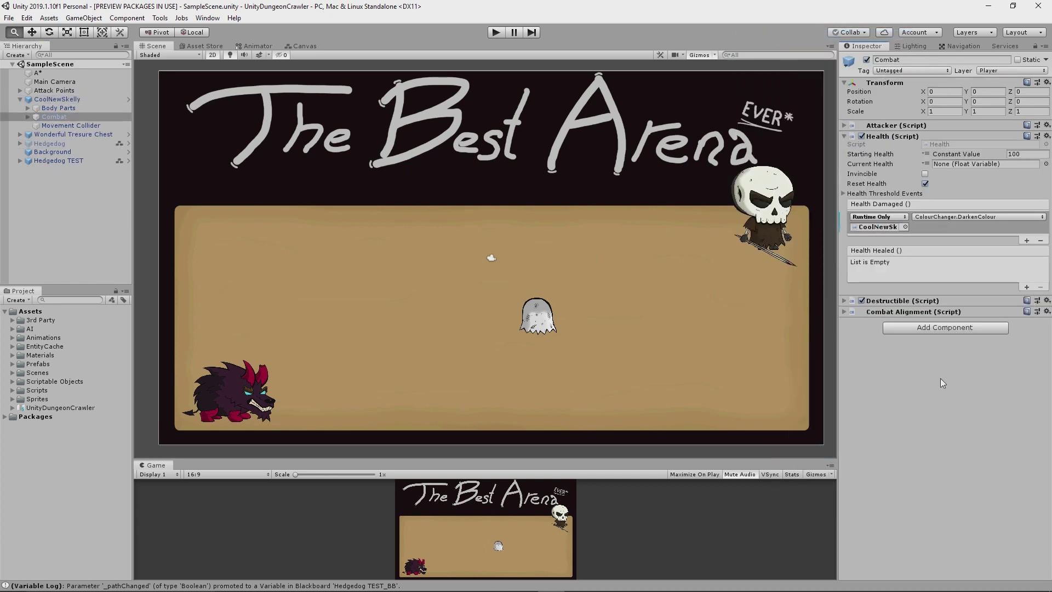
click(494, 33)
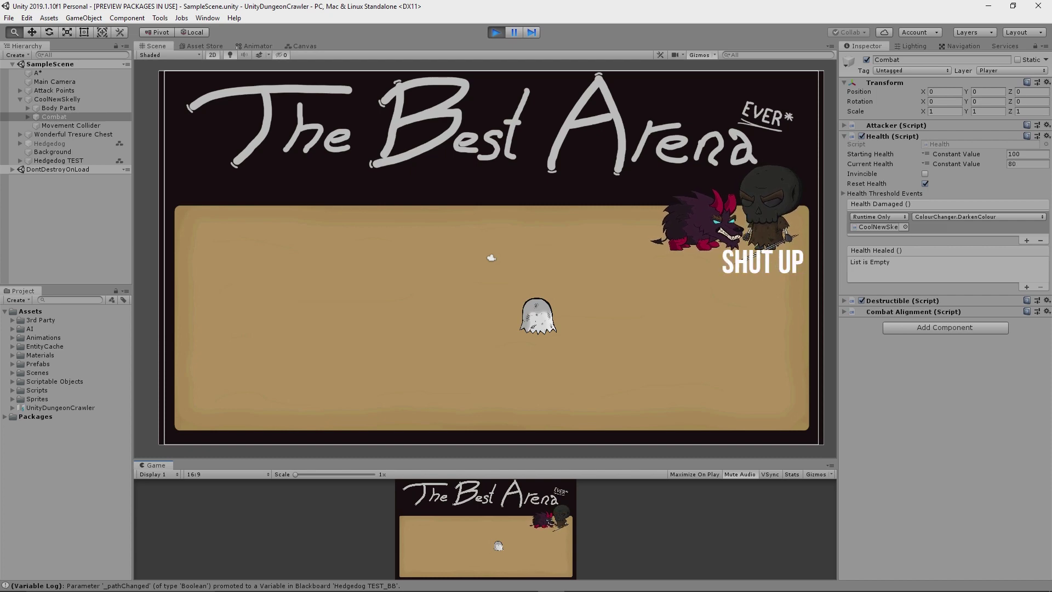
key(ctrl+p)
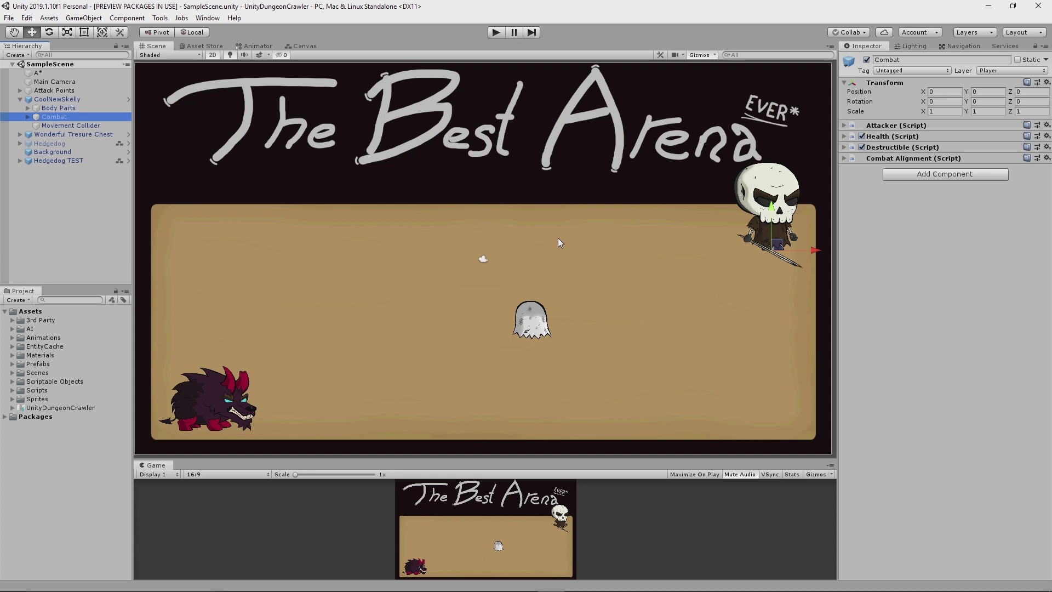
Create an empty child named Aggro under Combat and add an Enemy Aggro Checker to it
right_click(53, 119)
click(32, 118)
click(28, 117)
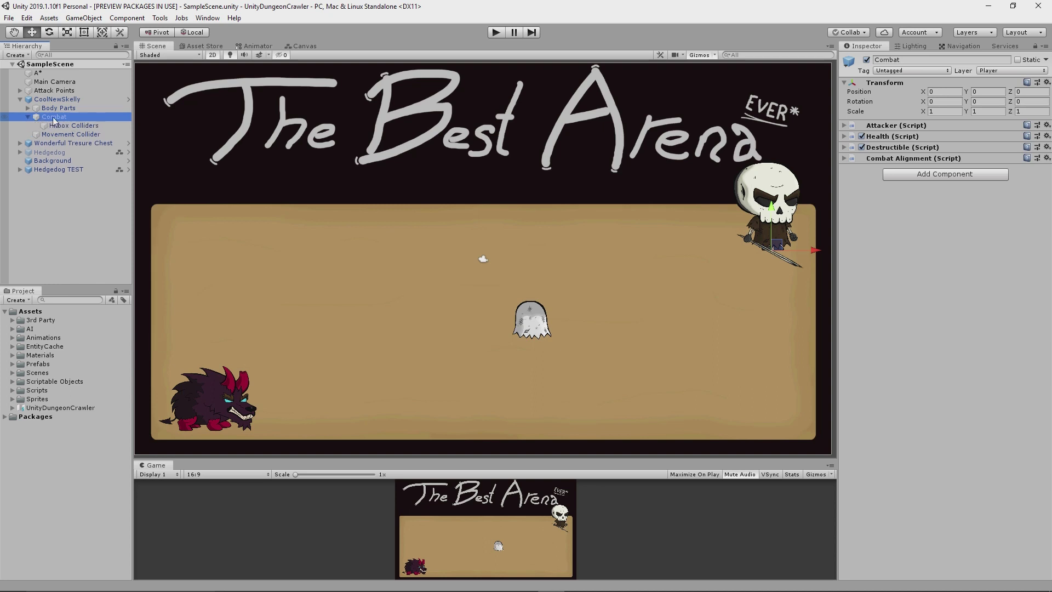
right_click(60, 119)
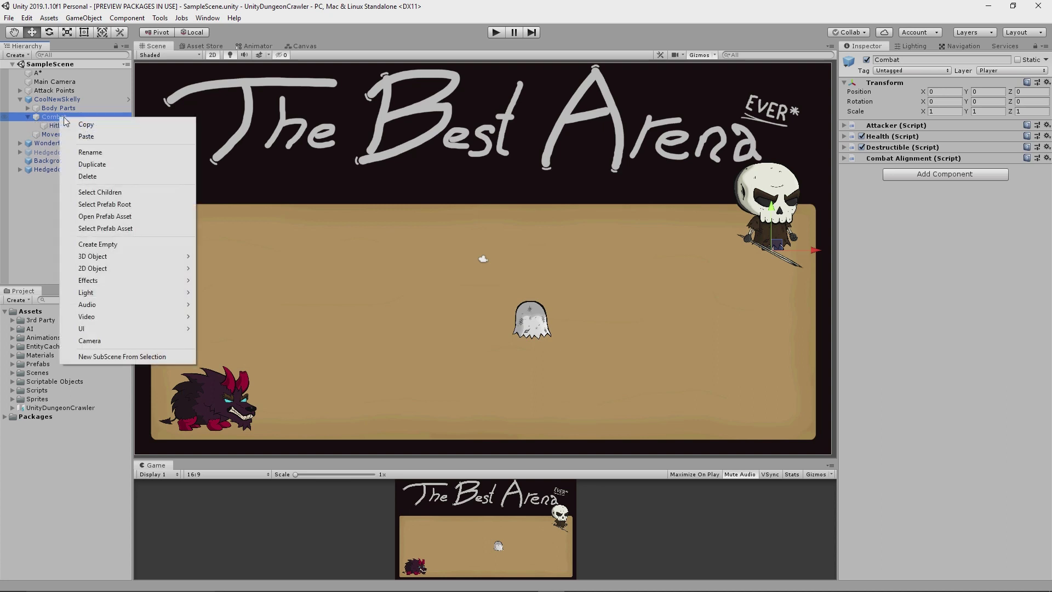
click(99, 244)
text(Aggro)
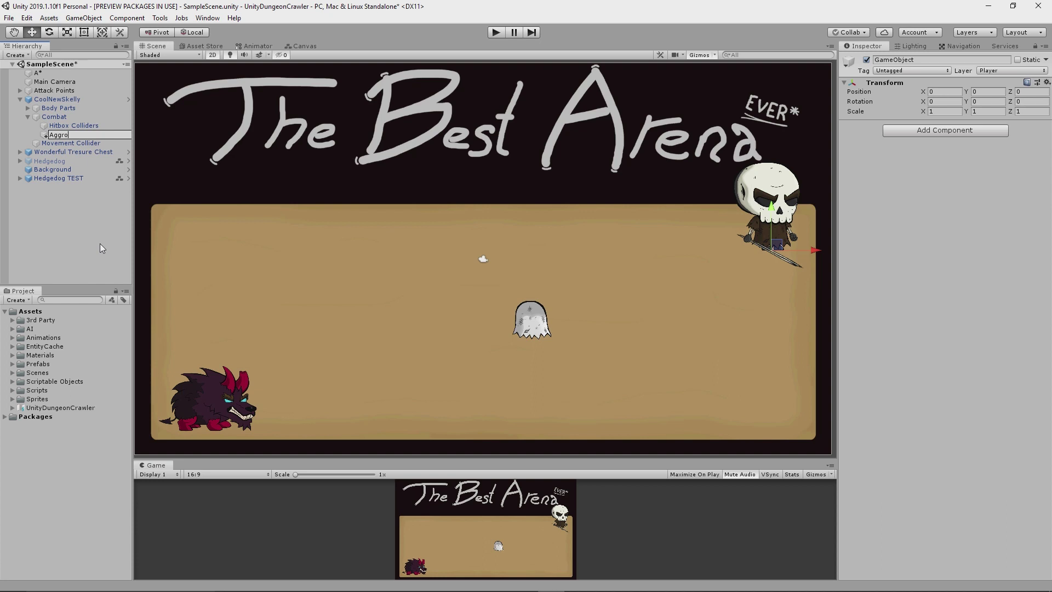
key(Return)
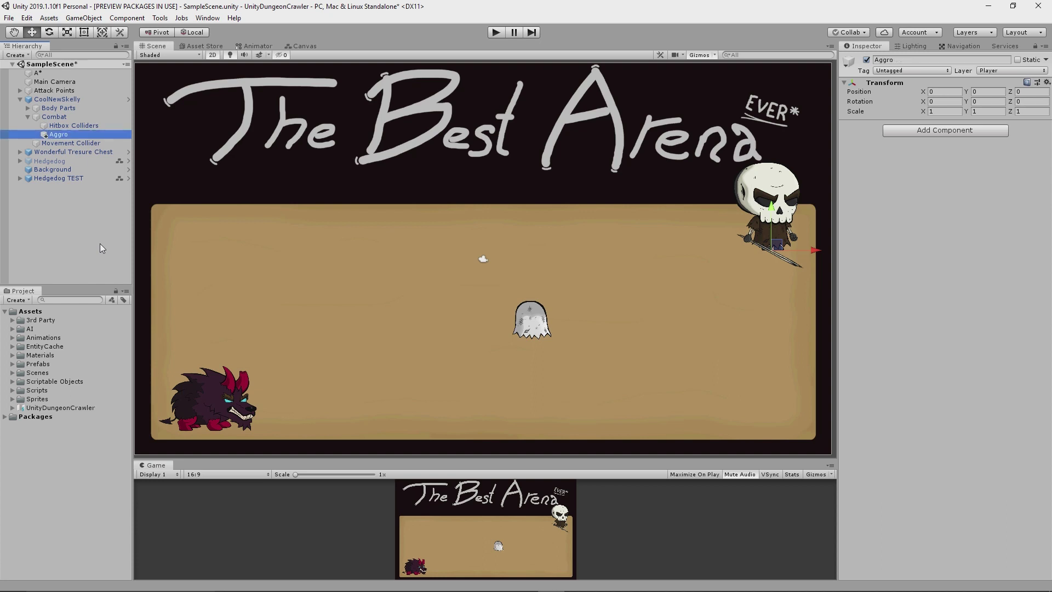
click(921, 134)
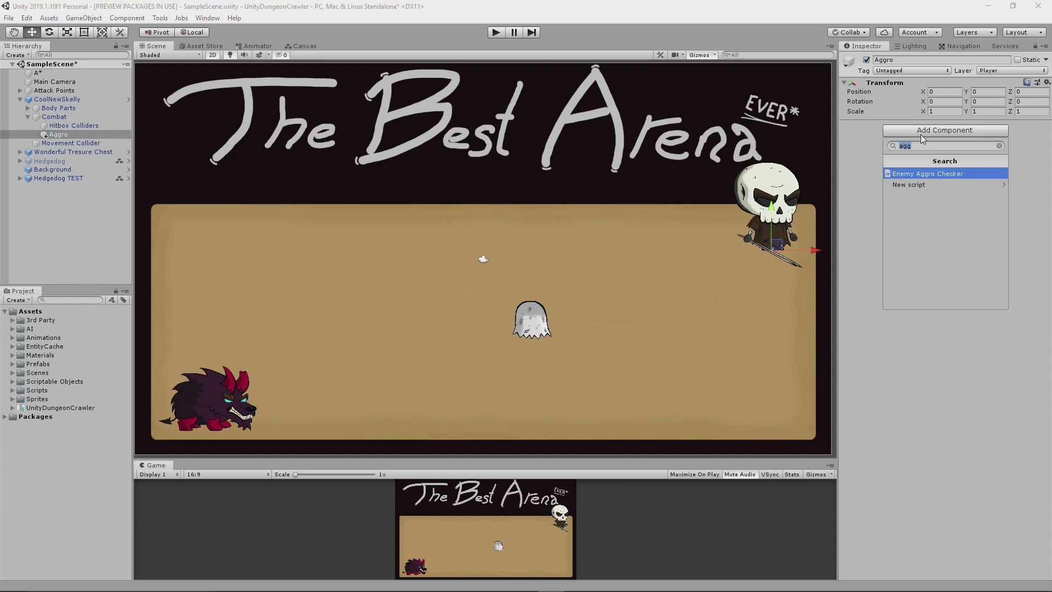
click(916, 174)
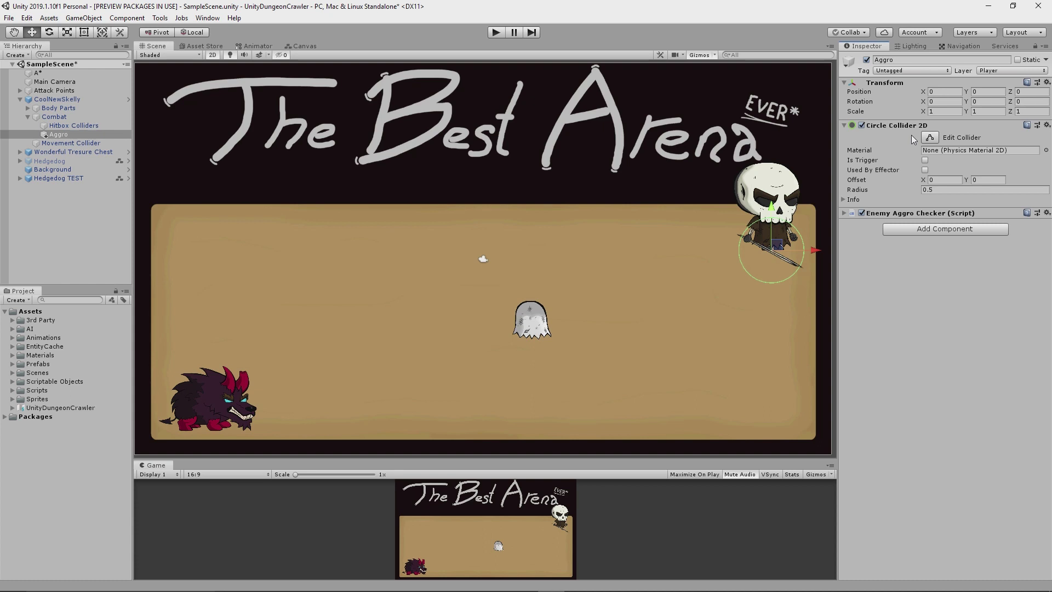
Set Aggro's Circle Collider 2D to Y offset 0.5, radius 6, with Is Trigger on
click(986, 180)
text(0.5)
click(939, 189)
text(6)
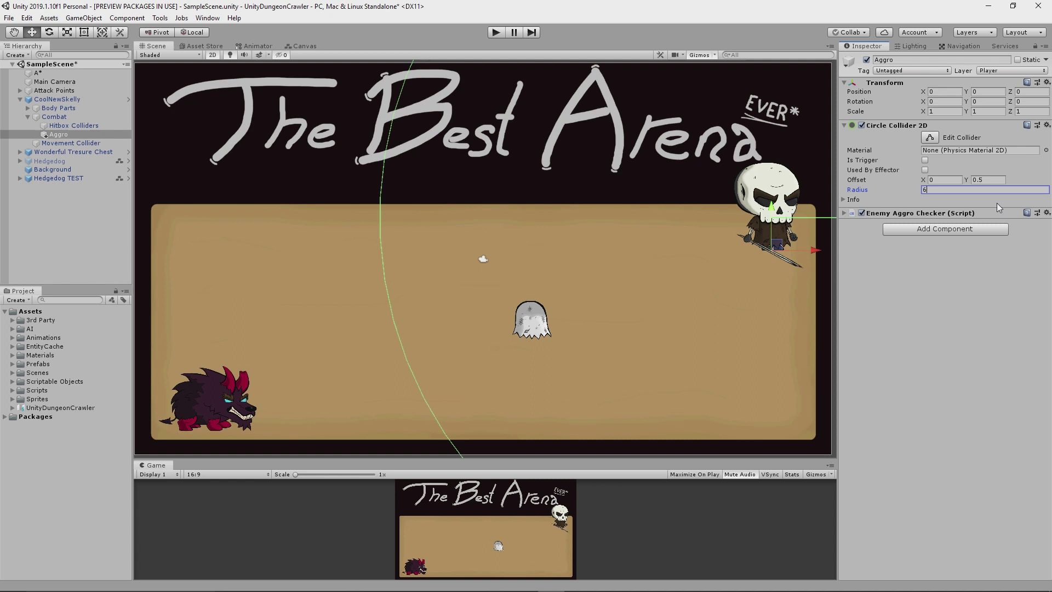
scroll(617, 221, down, 4)
scroll(520, 242, up, 3)
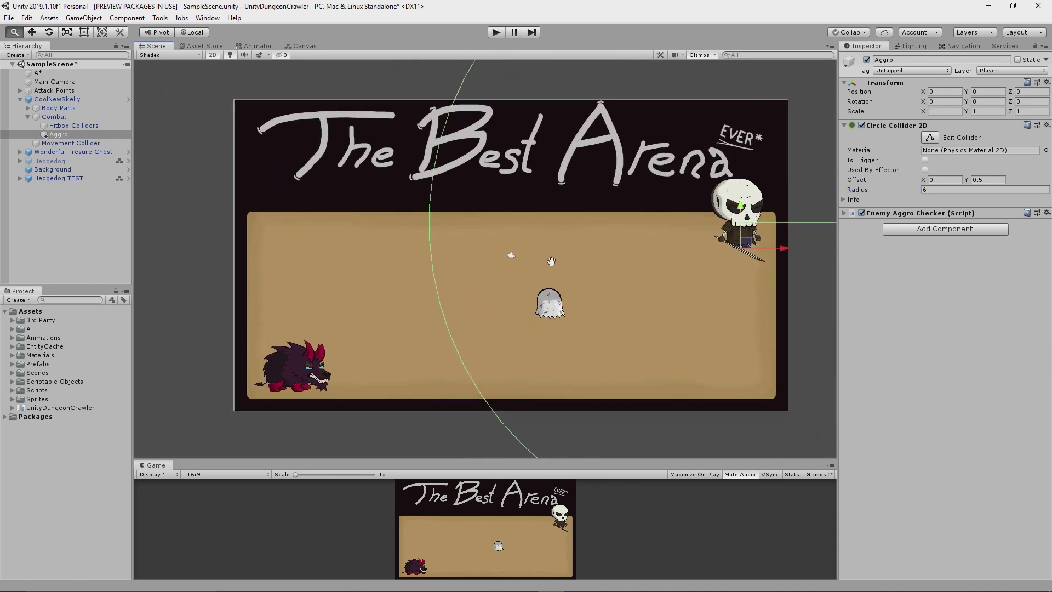
click(924, 160)
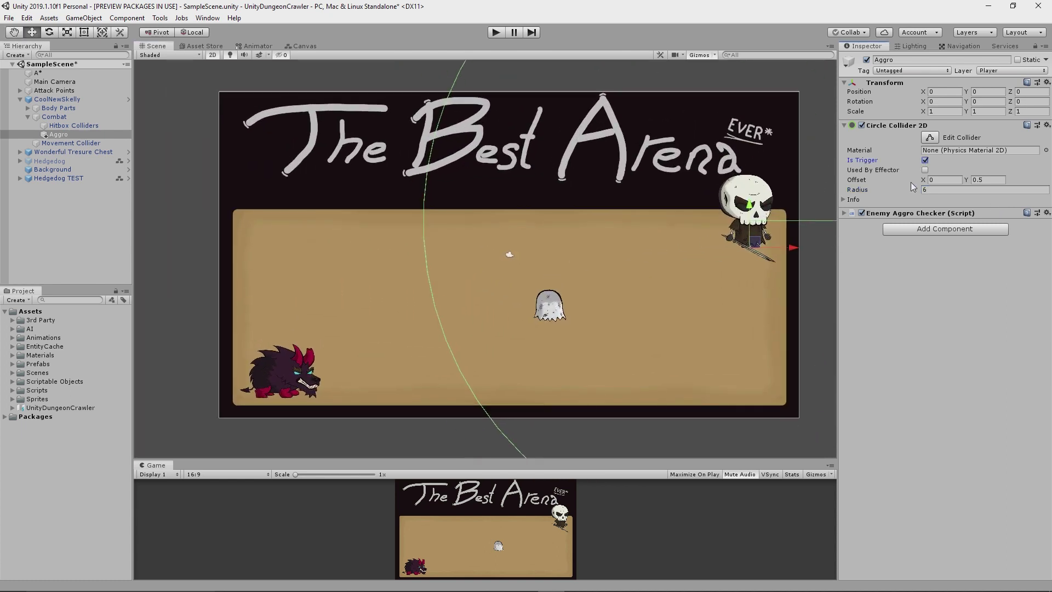
click(844, 125)
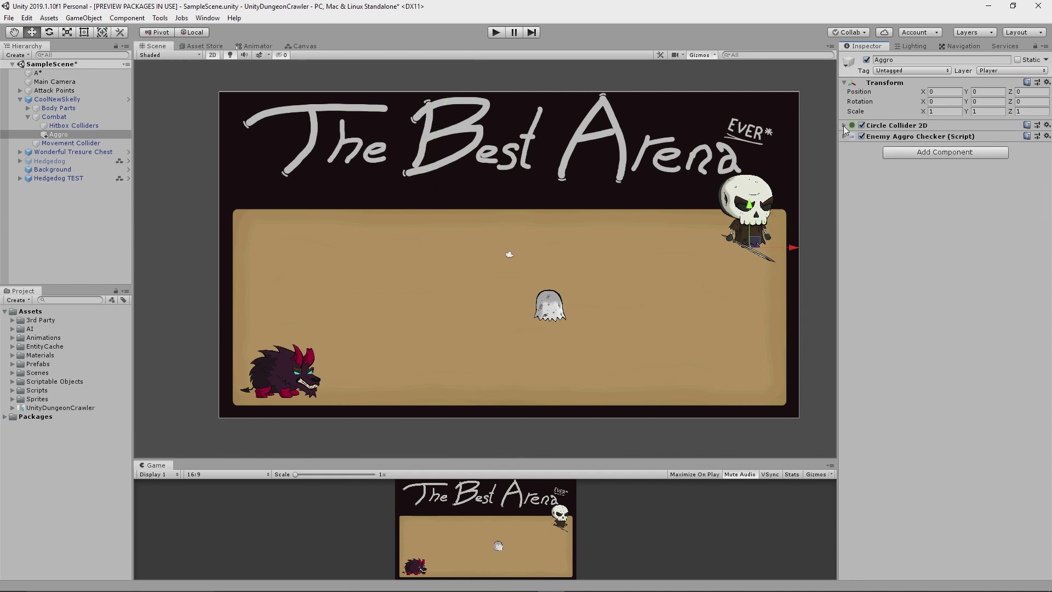
Expand the Enemy Aggro Checker settings, then write CANNOT ATTACK under the bottom face
click(844, 136)
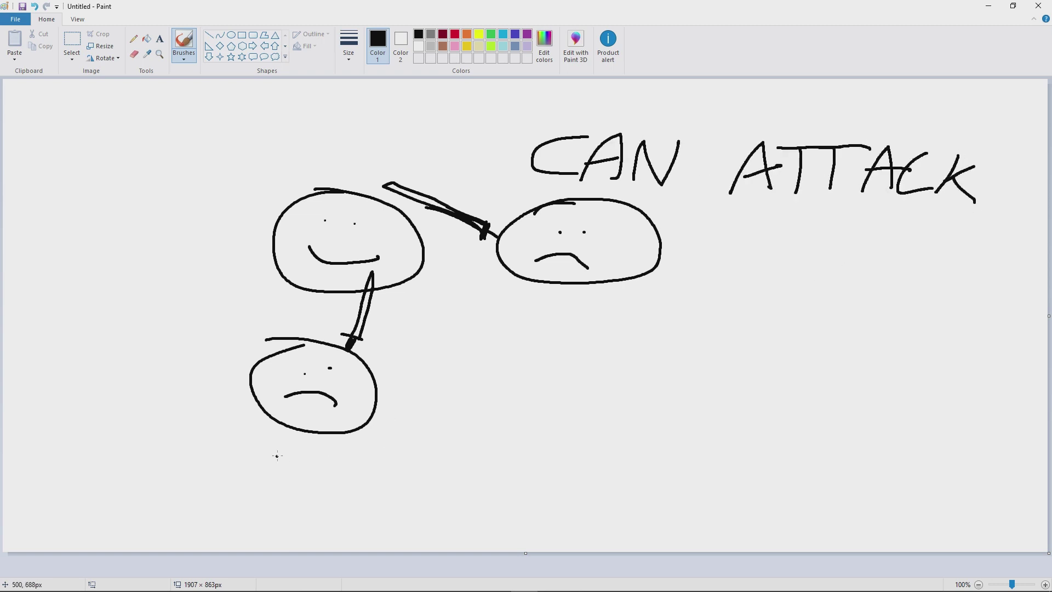
mouse_move(282, 450)
mouse_down()
mouse_move(335, 503)
mouse_move(564, 457)
mouse_move(644, 510)
mouse_move(707, 462)
mouse_move(709, 489)
mouse_move(748, 483)
mouse_up()
drag(760, 472, 734, 512)
drag(782, 470, 778, 506)
mouse_move(822, 482)
mouse_down()
mouse_move(795, 495)
mouse_move(816, 518)
mouse_up()
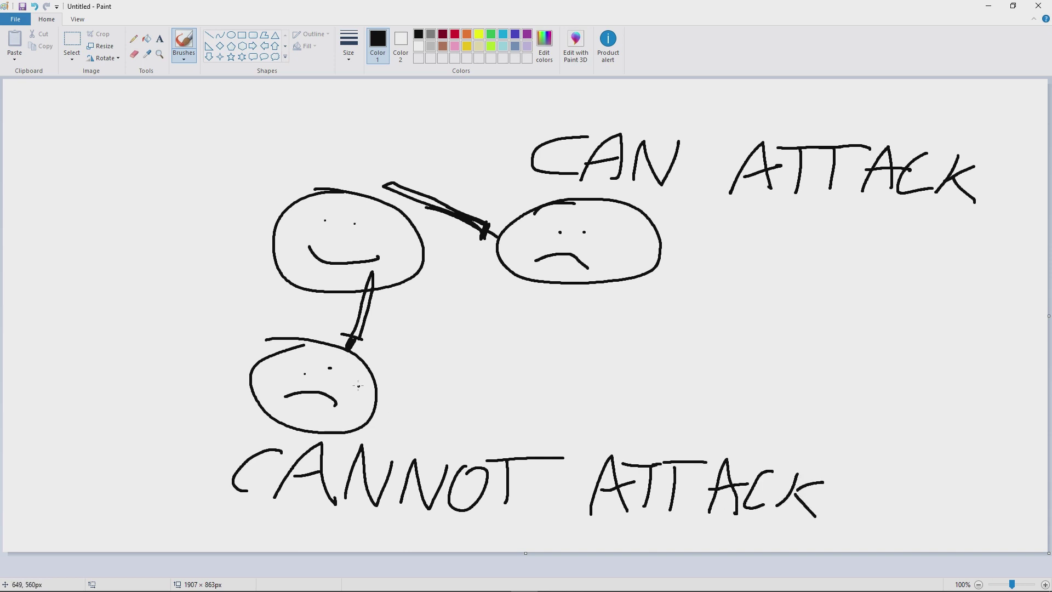
Link the top-left face to the right face in green and to the bottom face with a red zig-zag
click(490, 34)
mouse_move(417, 255)
mouse_down()
mouse_move(510, 253)
mouse_move(482, 255)
mouse_up()
click(455, 34)
drag(330, 284, 325, 347)
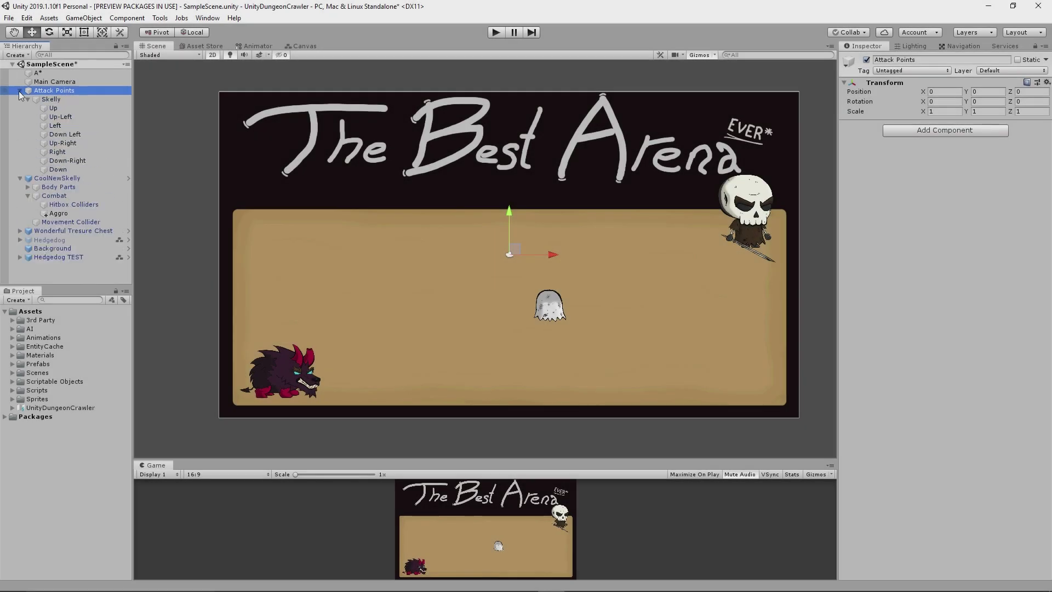
Select Skelly's eight attack points in the Hierarchy, from Up through Down
click(62, 108)
click(63, 117)
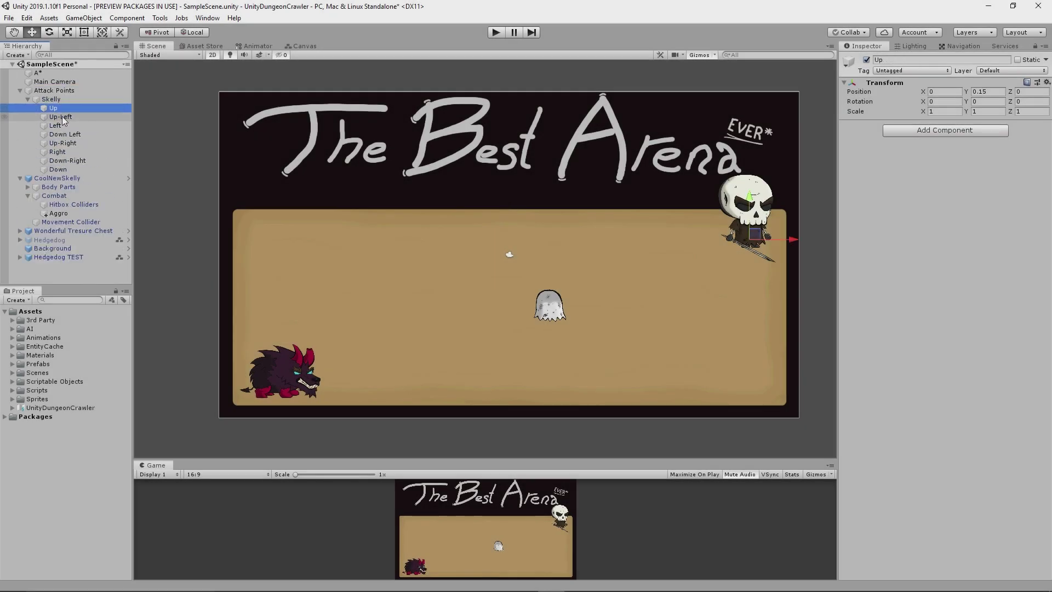
click(64, 126)
click(64, 134)
click(65, 143)
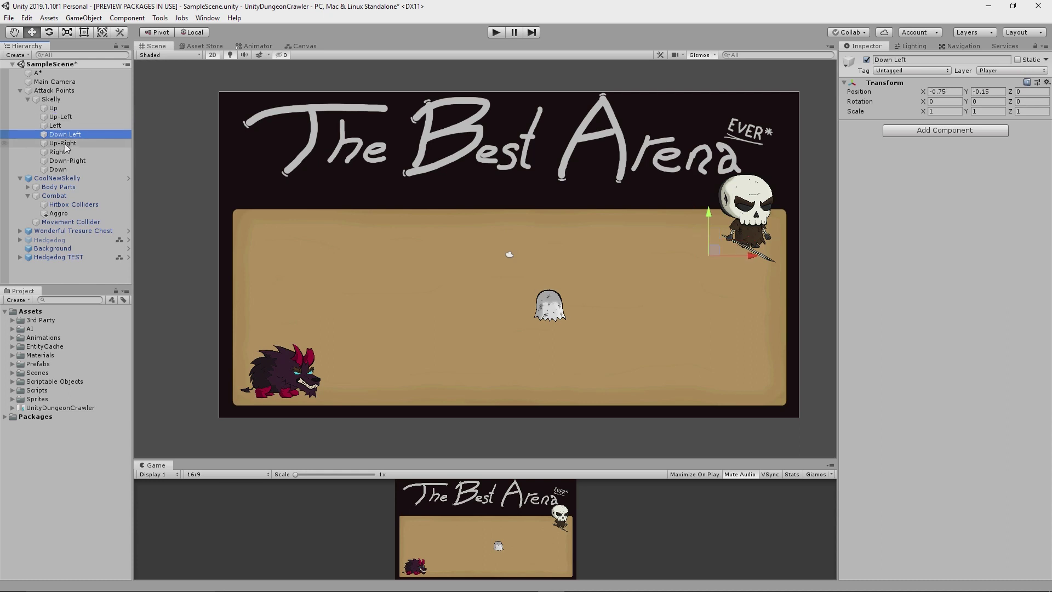
click(65, 151)
click(64, 160)
click(63, 169)
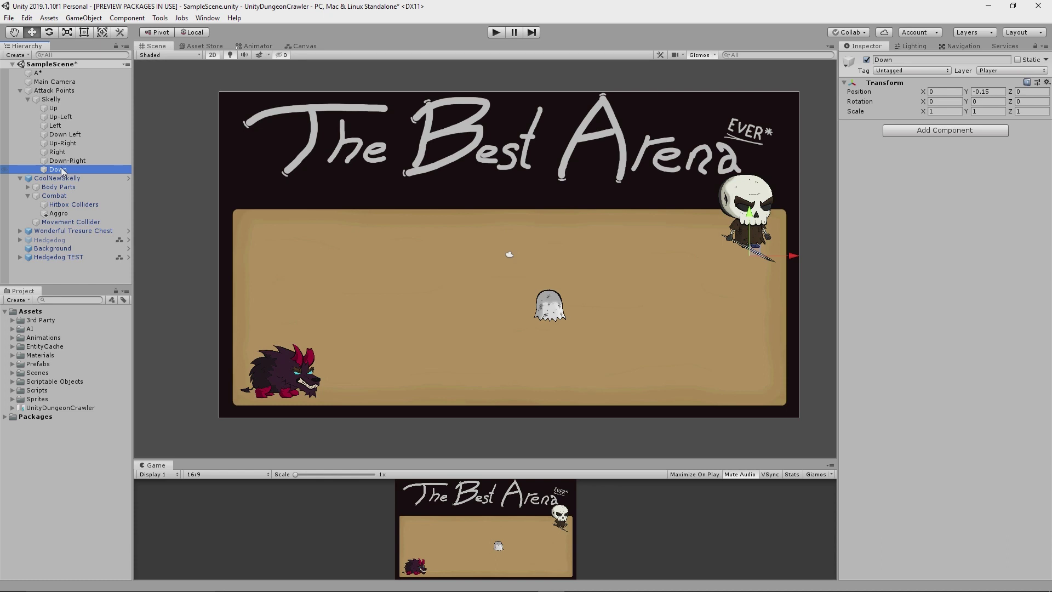
Lock the Inspector on Aggro and drag the Up–Down attack points onto Attackable Positions
click(58, 213)
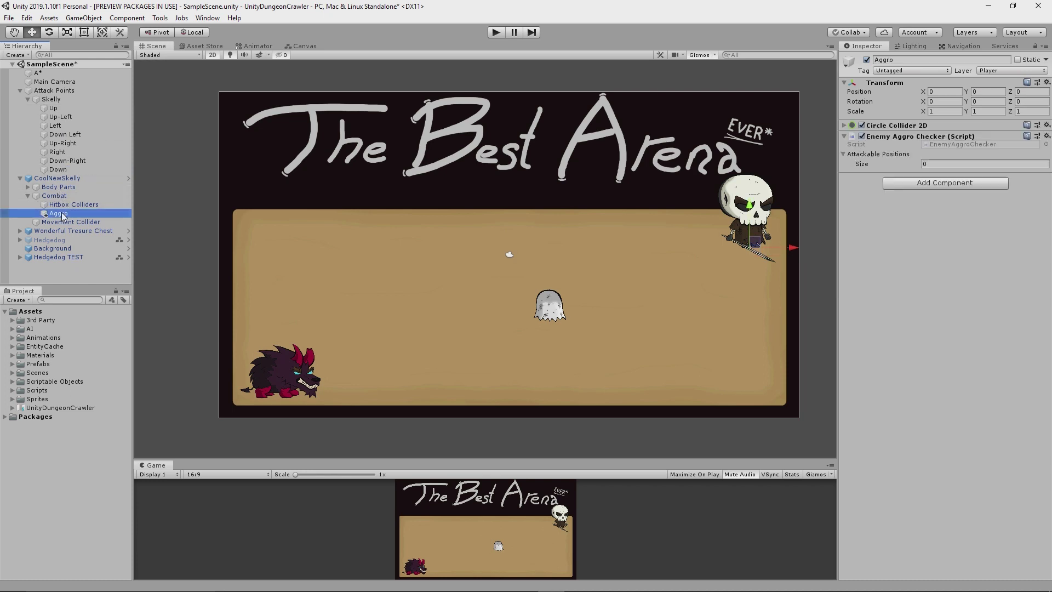
click(1035, 47)
click(53, 108)
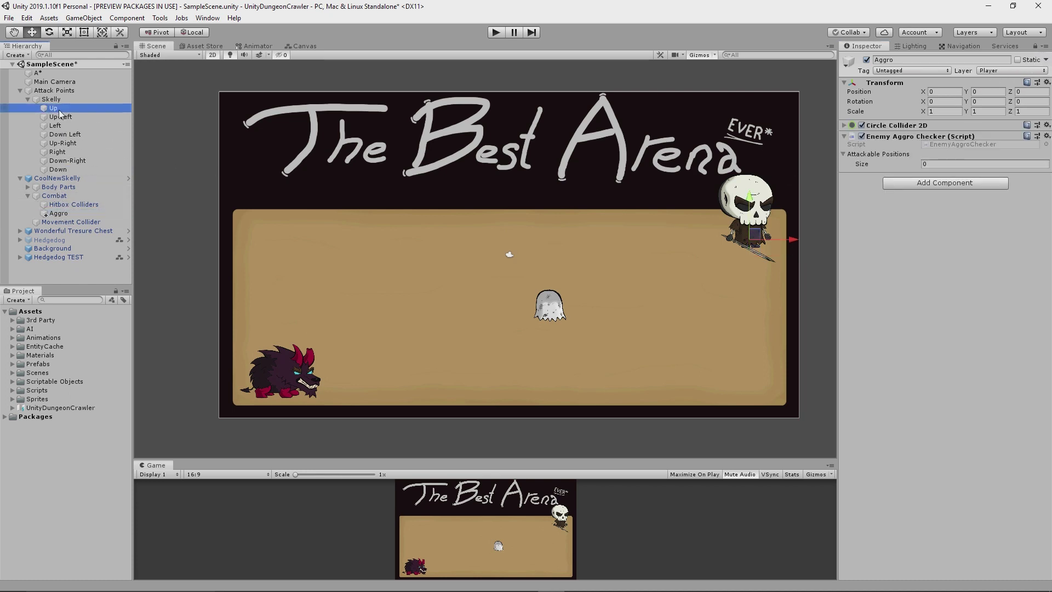
shift+click(57, 168)
drag(55, 115, 860, 157)
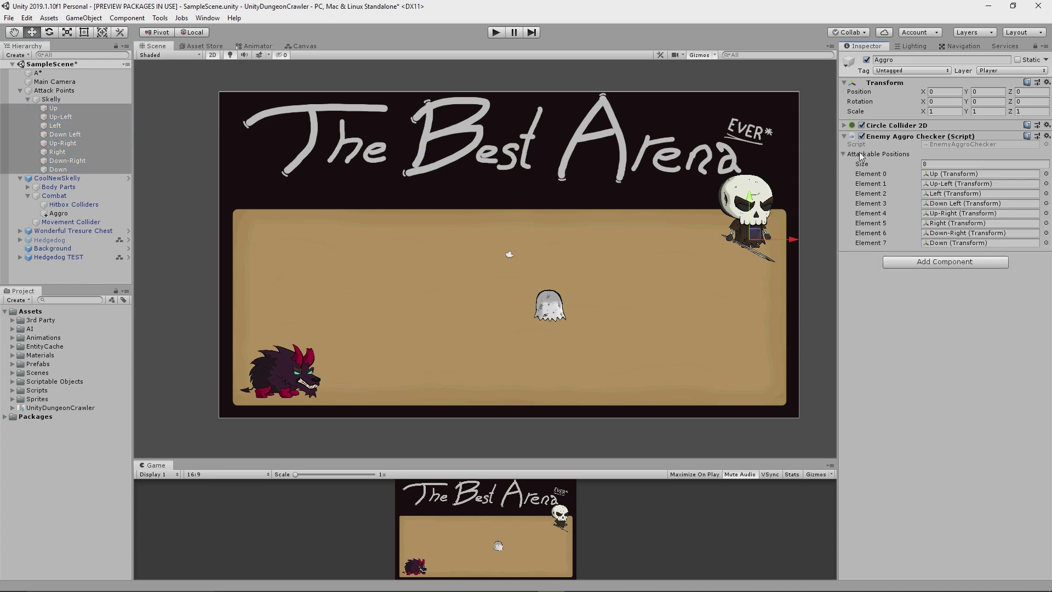
click(20, 90)
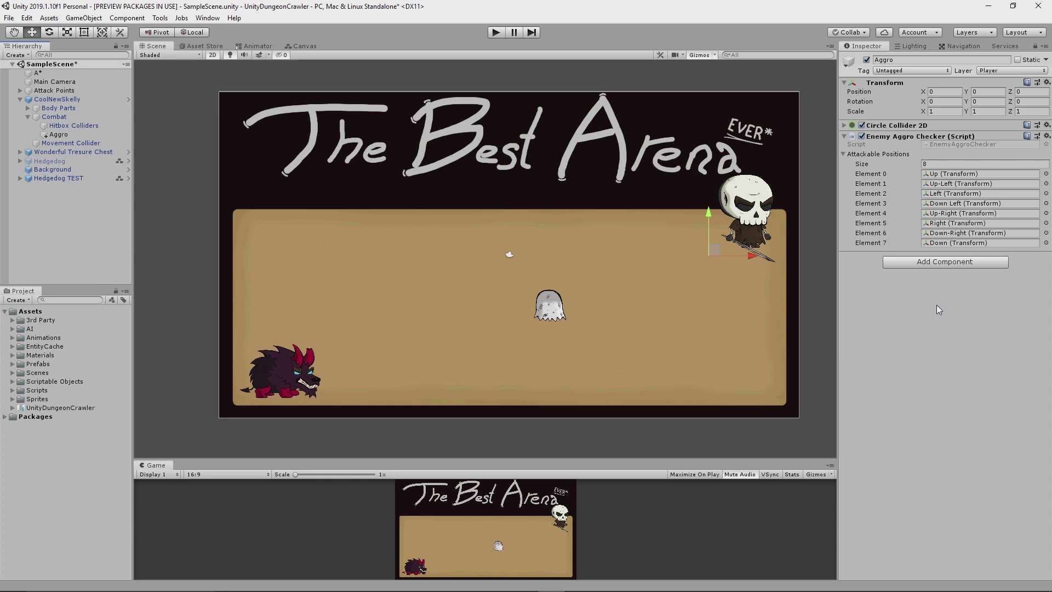
click(843, 136)
click(844, 125)
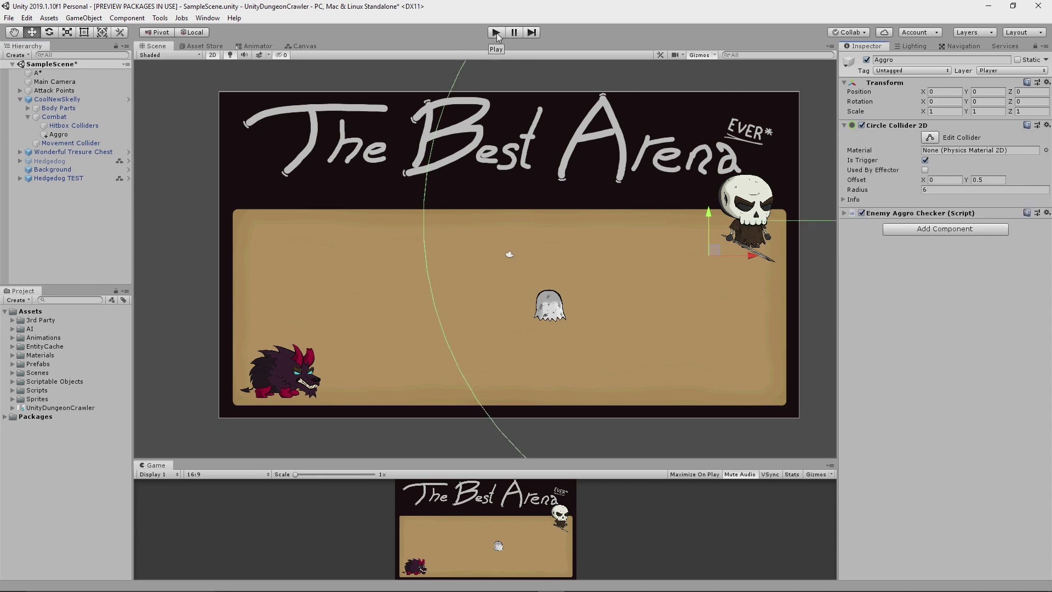
Play the scene, move Skelly with D, and drag the aggro Radius down from 6
click(496, 34)
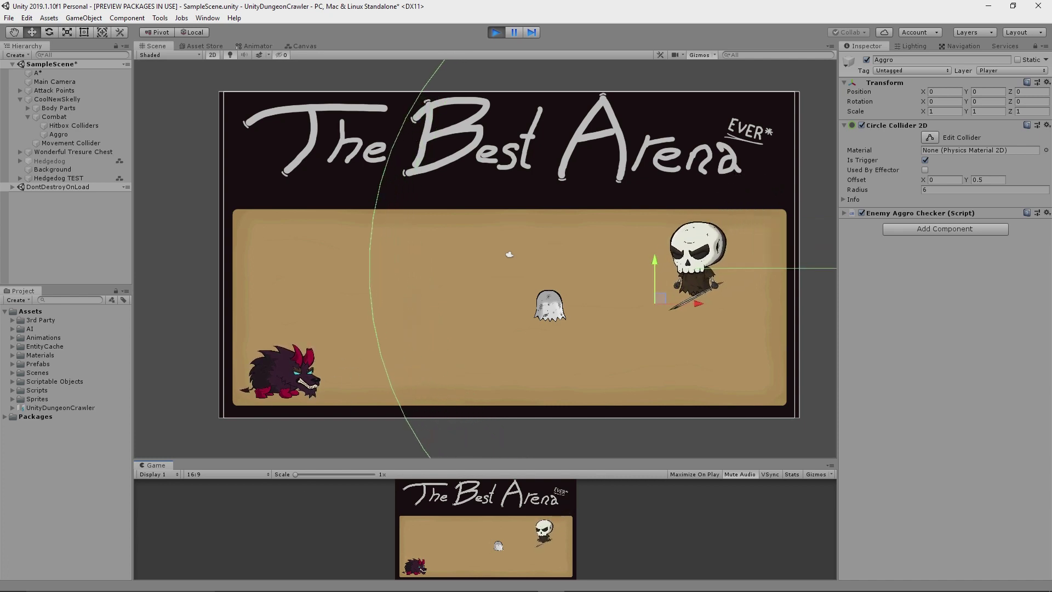
key(d)
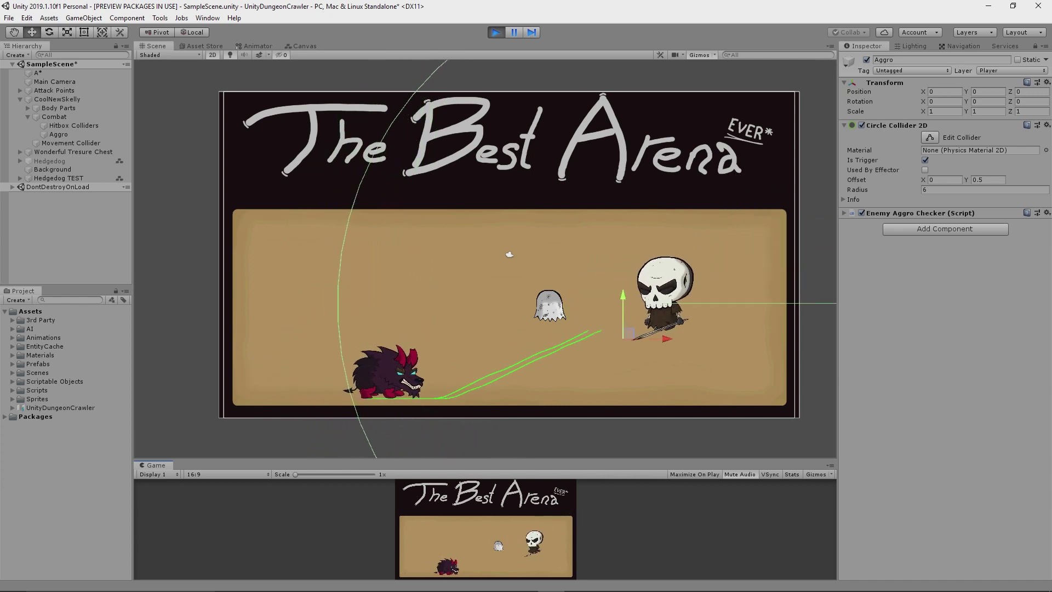
mouse_move(859, 190)
mouse_down()
mouse_move(803, 192)
mouse_move(830, 191)
mouse_move(799, 208)
mouse_move(811, 245)
mouse_move(887, 197)
mouse_move(854, 192)
mouse_move(937, 190)
mouse_move(852, 202)
mouse_up()
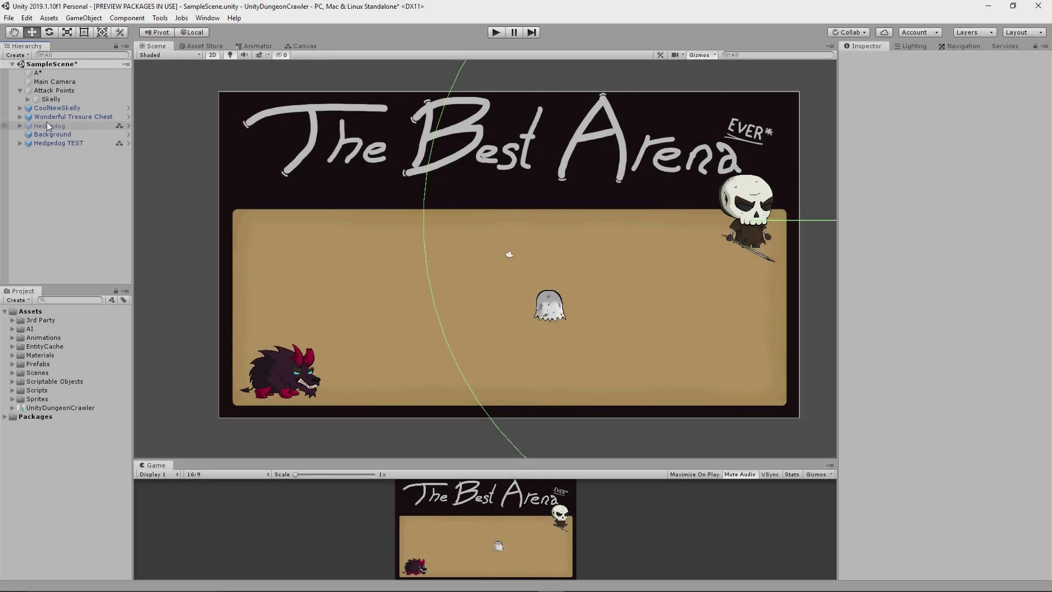
Expand the Wonderful Tresure Chest's Combat group to inspect its Left and Right attack points
click(22, 117)
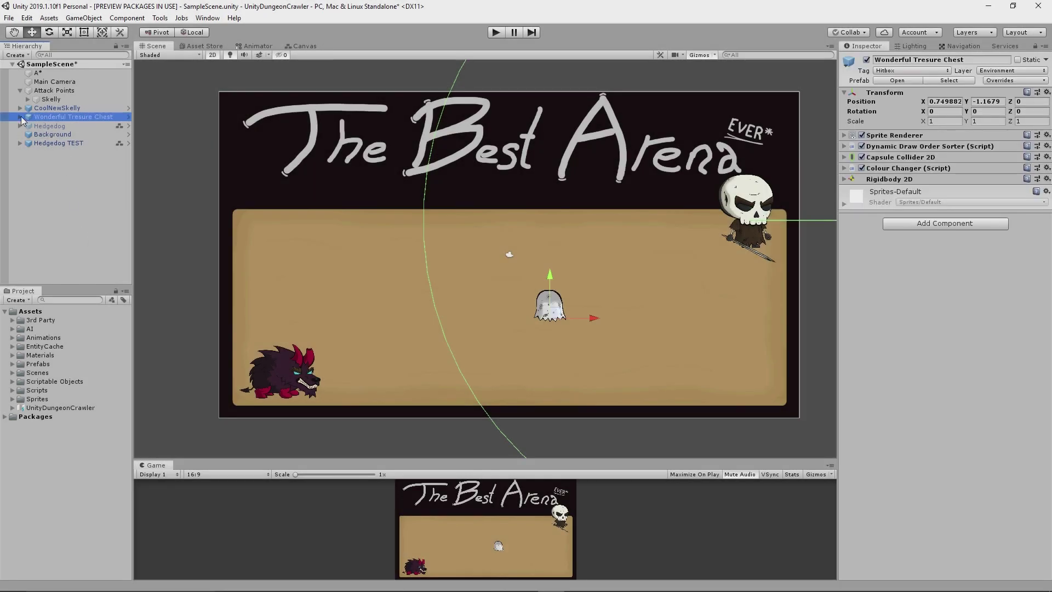
click(20, 117)
click(28, 125)
click(35, 134)
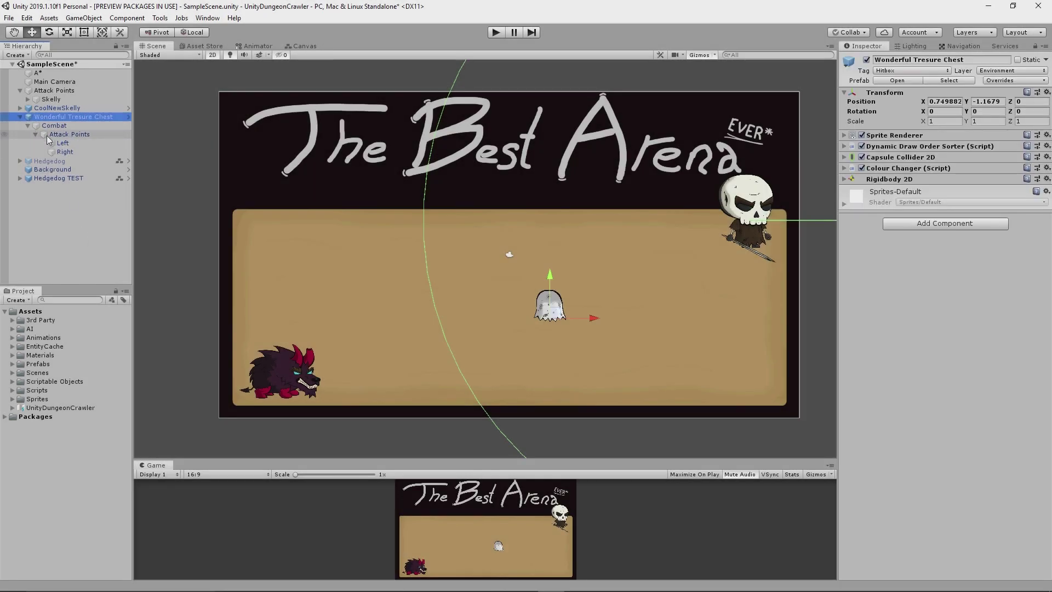
click(62, 143)
click(35, 134)
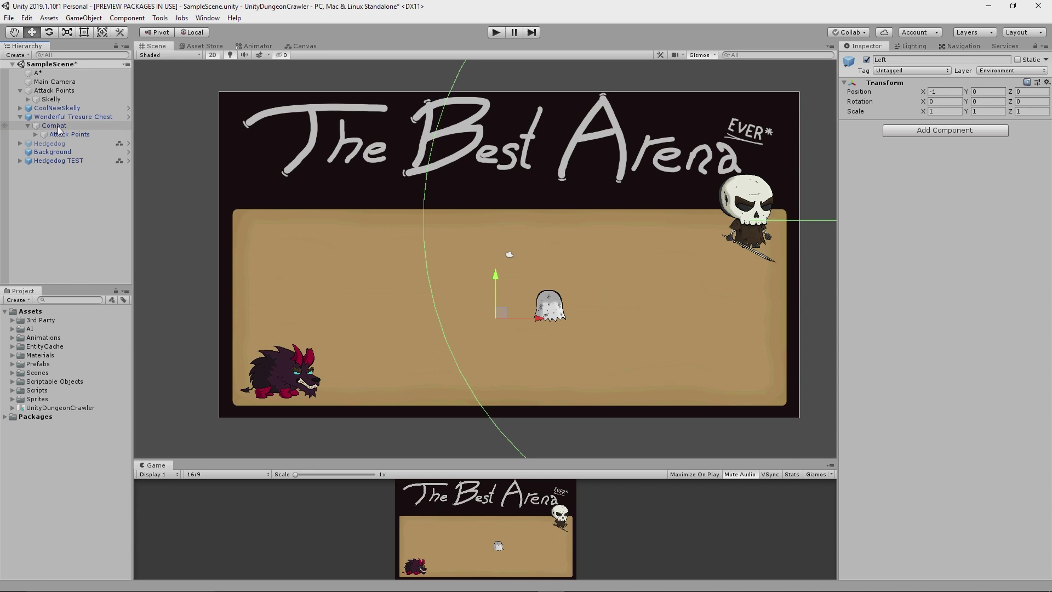
Create an Aggro child under the chest's Combat with circle collider radius 1.6
right_click(59, 130)
click(104, 212)
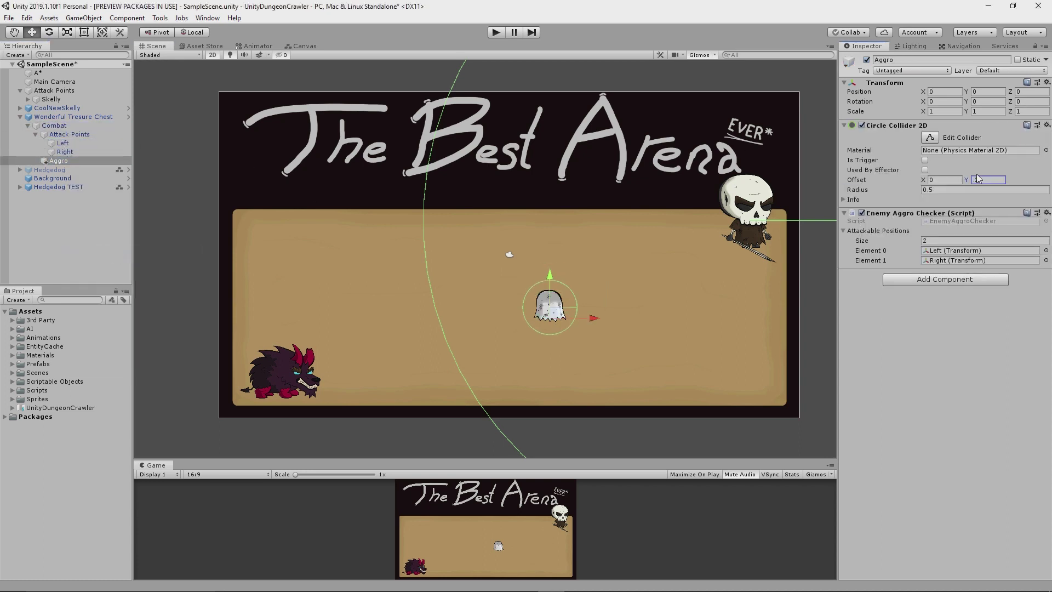
click(927, 190)
text(1)
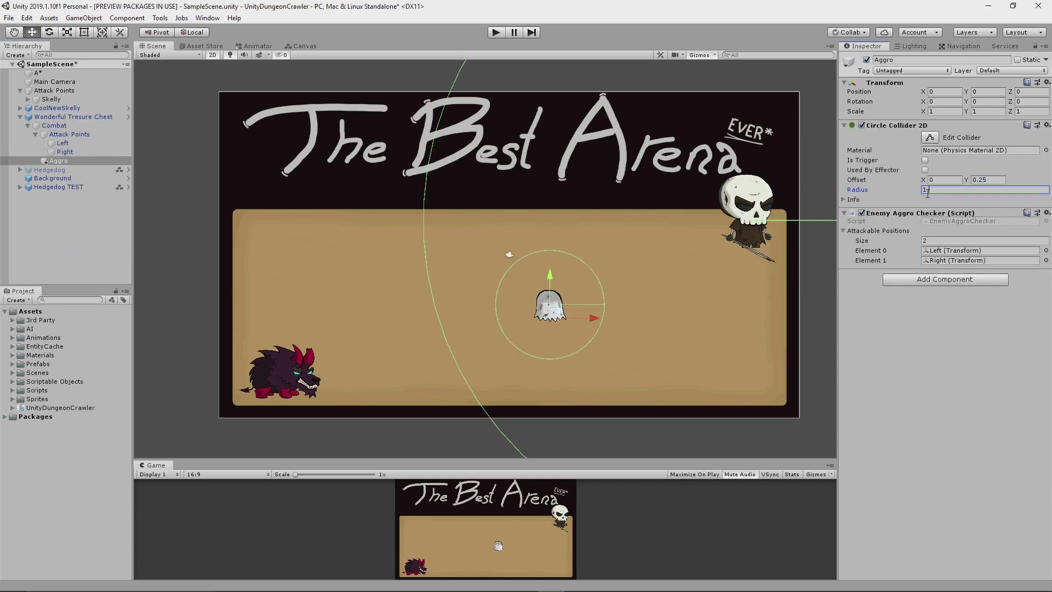
text(.6)
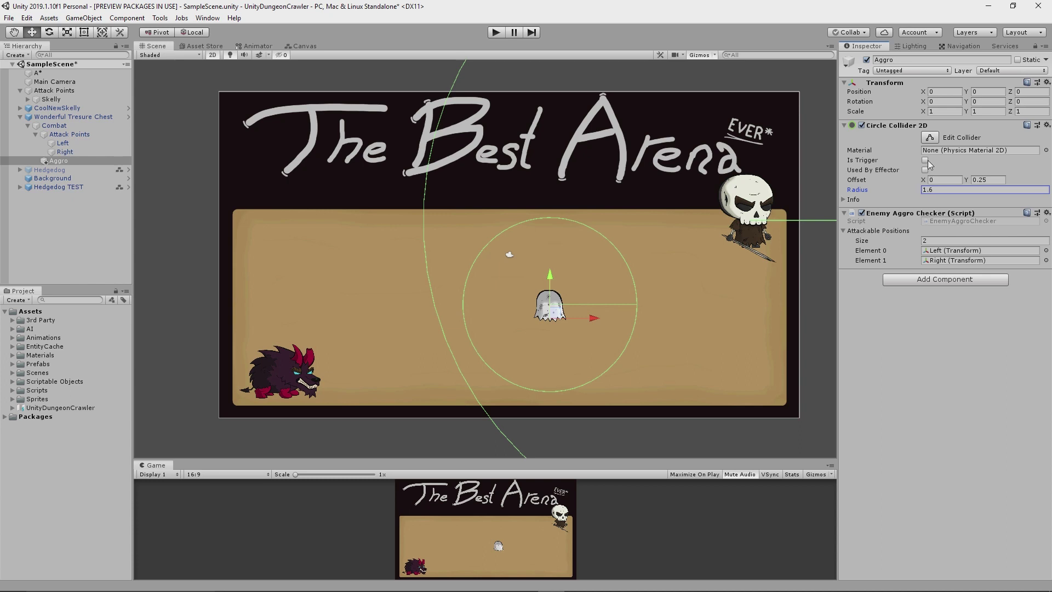
click(844, 126)
click(844, 126)
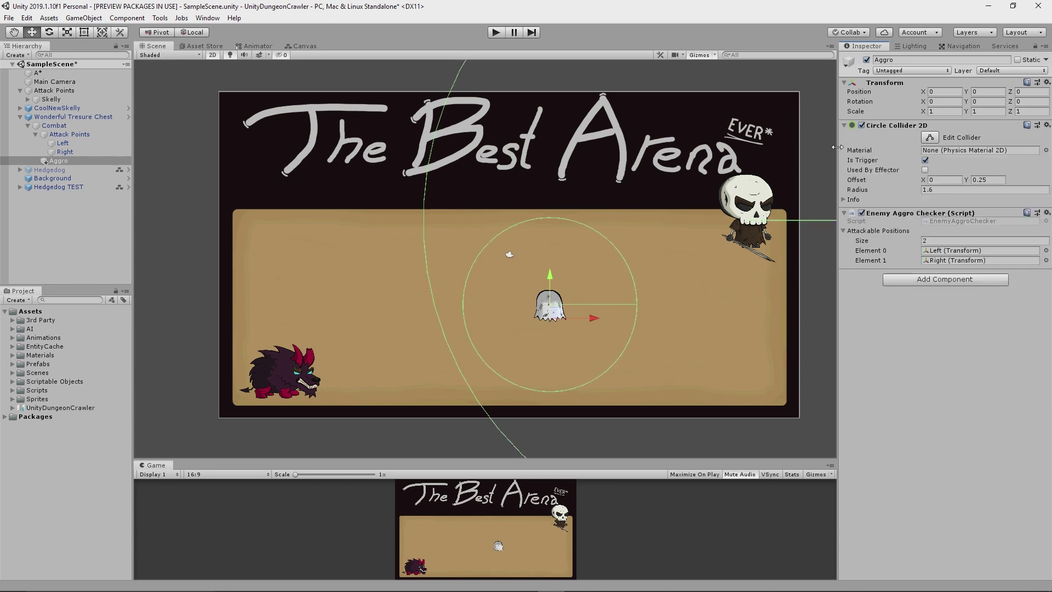
scroll(664, 243, down, 2)
Play the arena scene to test the hedgehog against Skelly and the chest's aggro
click(495, 33)
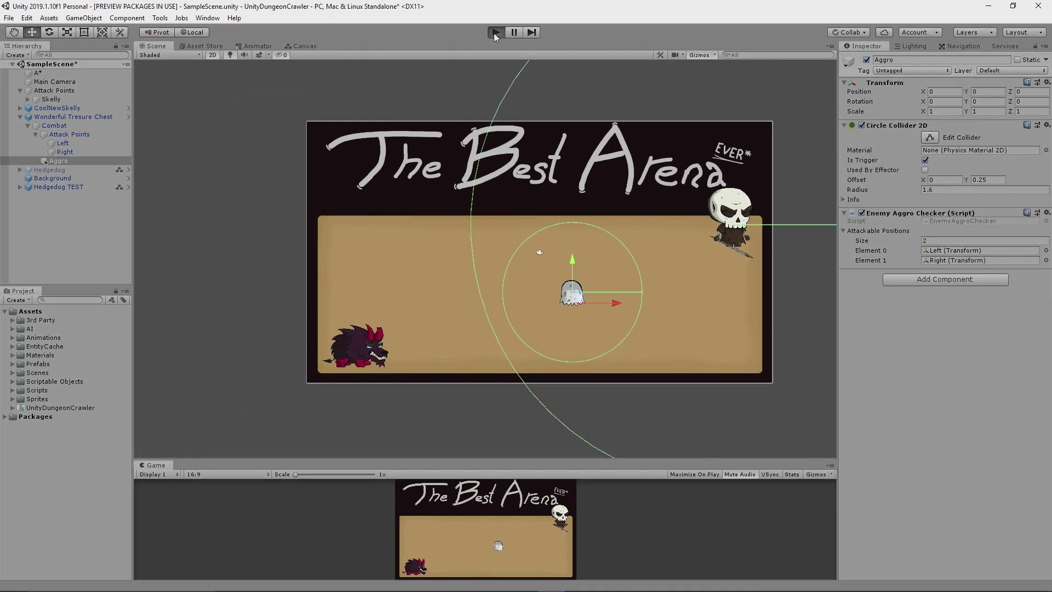